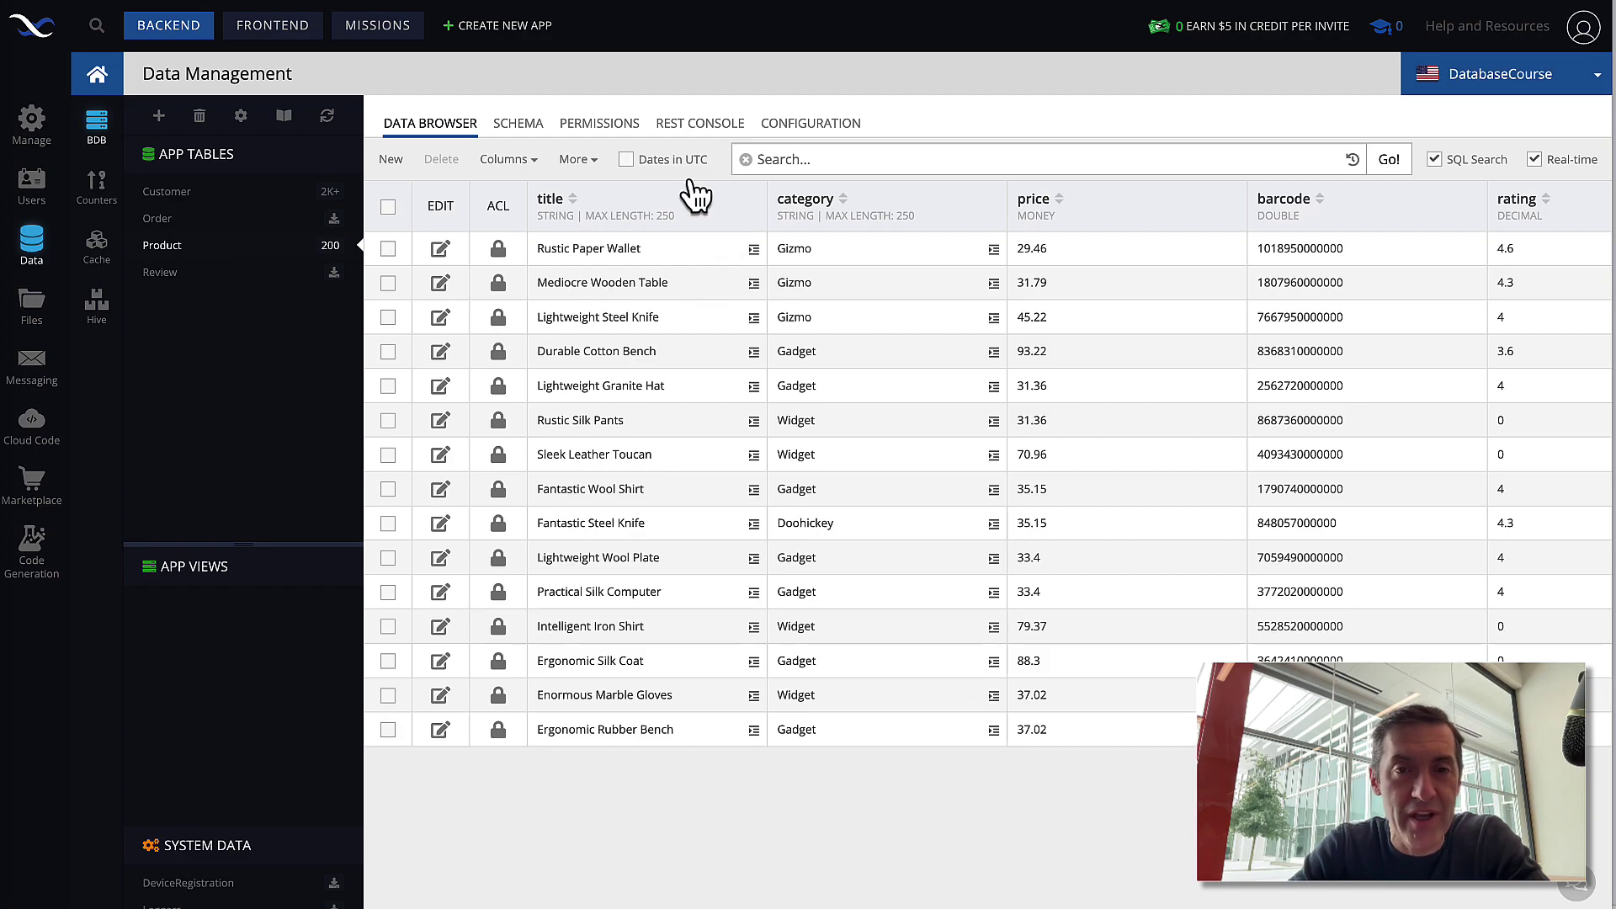
- Review the Product table's schema, then retrieve its objects with a GET request in the REST Console and examine the first one
left_click(513, 124)
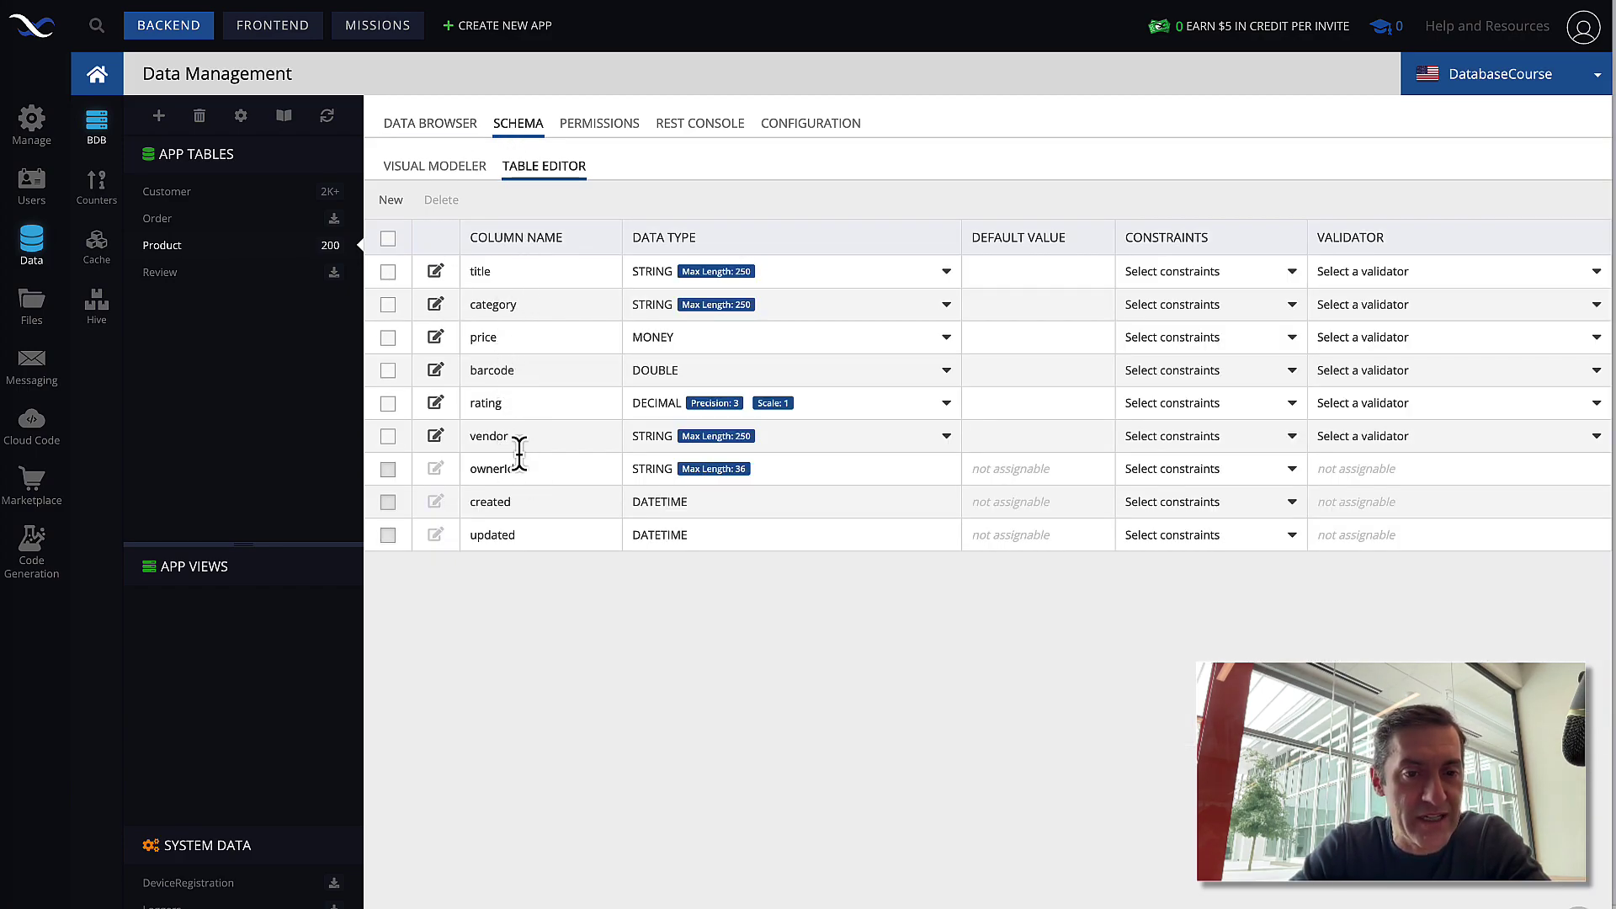
left_click(714, 124)
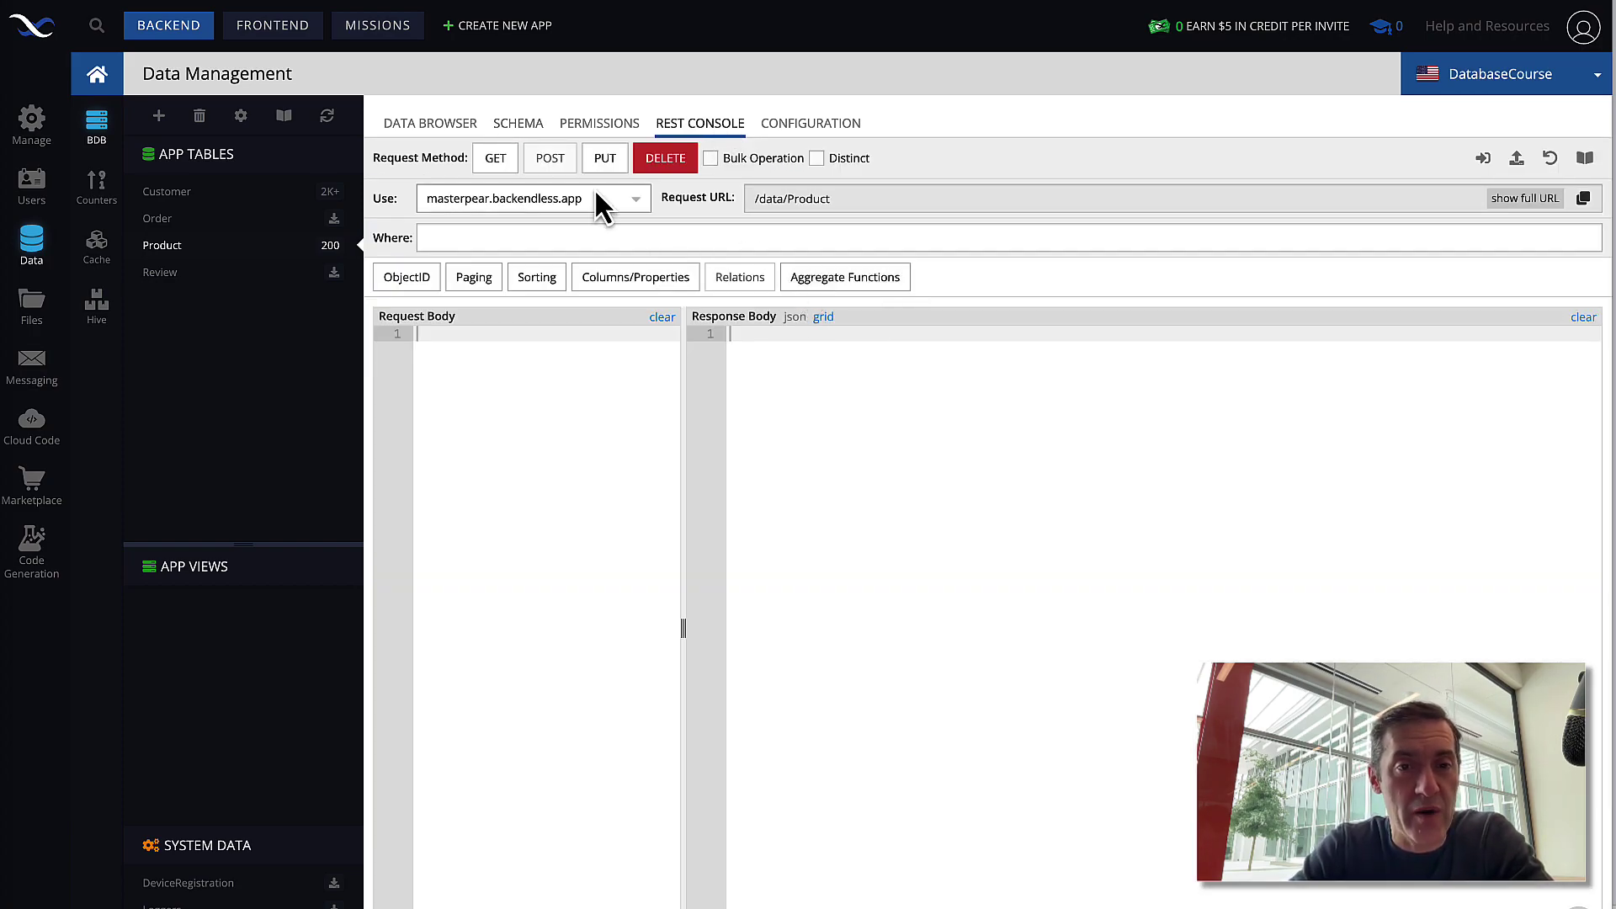
left_click(498, 160)
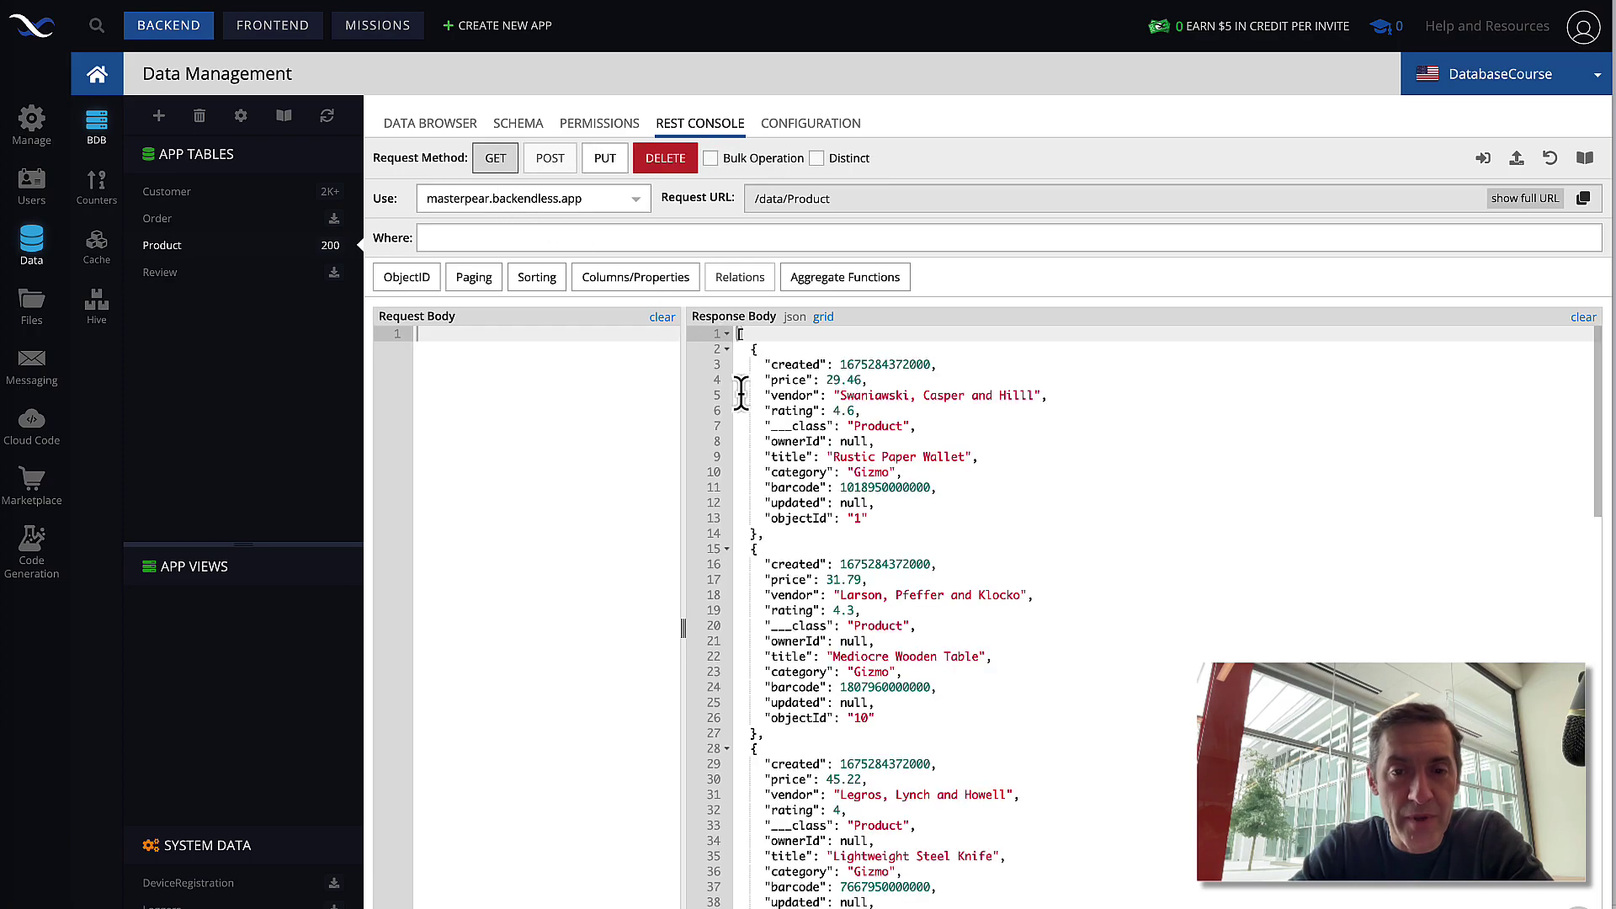
left_click(758, 535)
left_click_drag(757, 535, 739, 347)
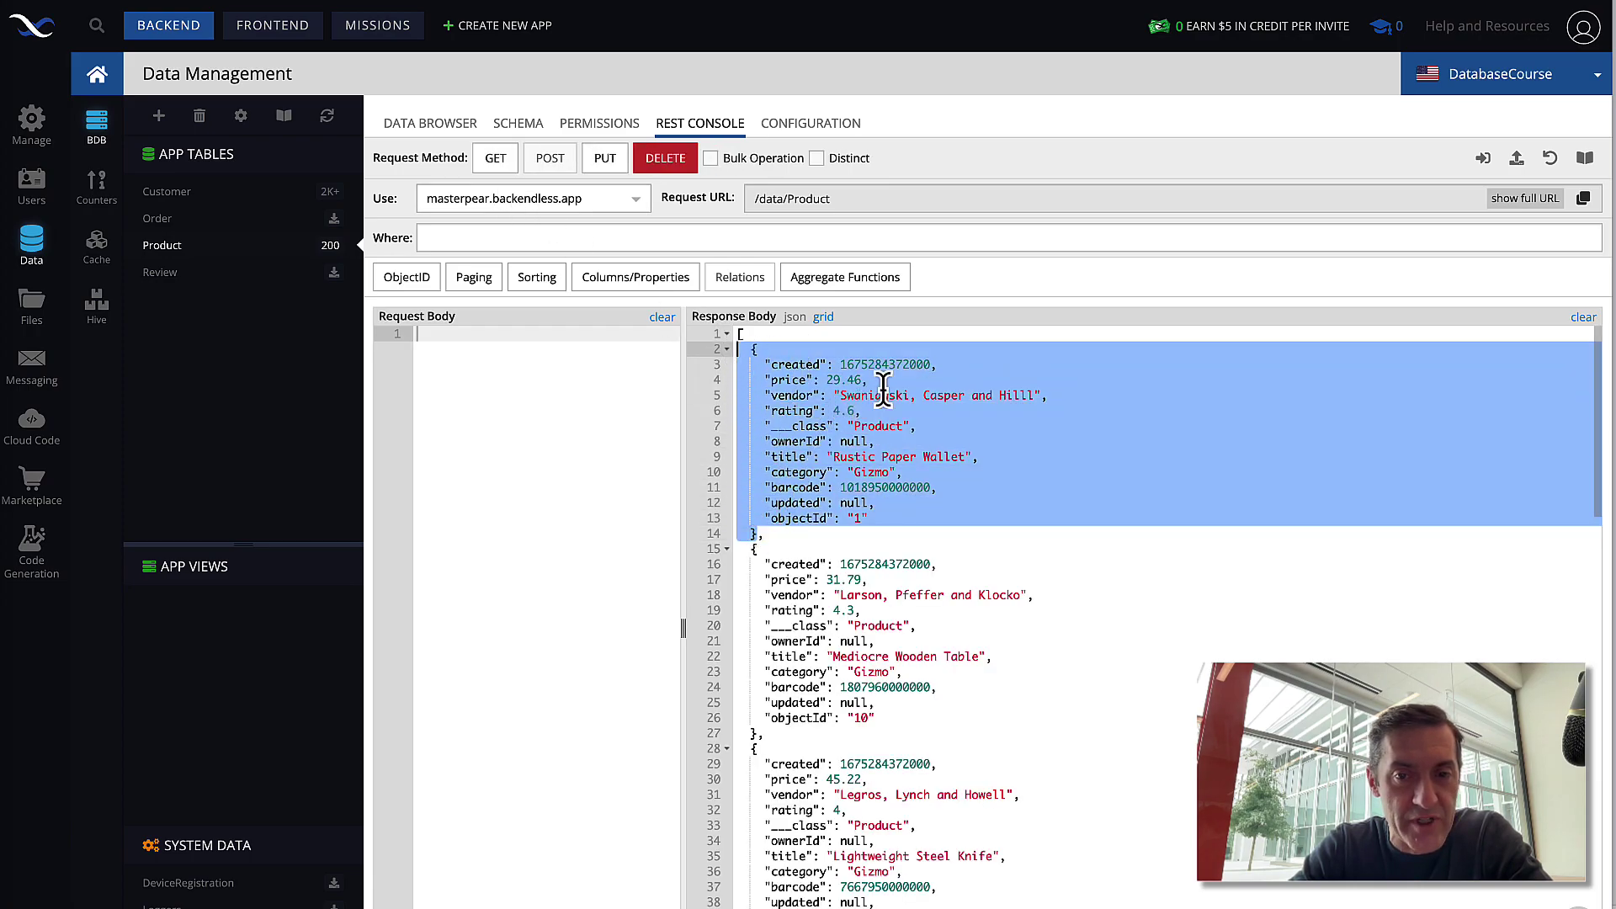
left_click(972, 365)
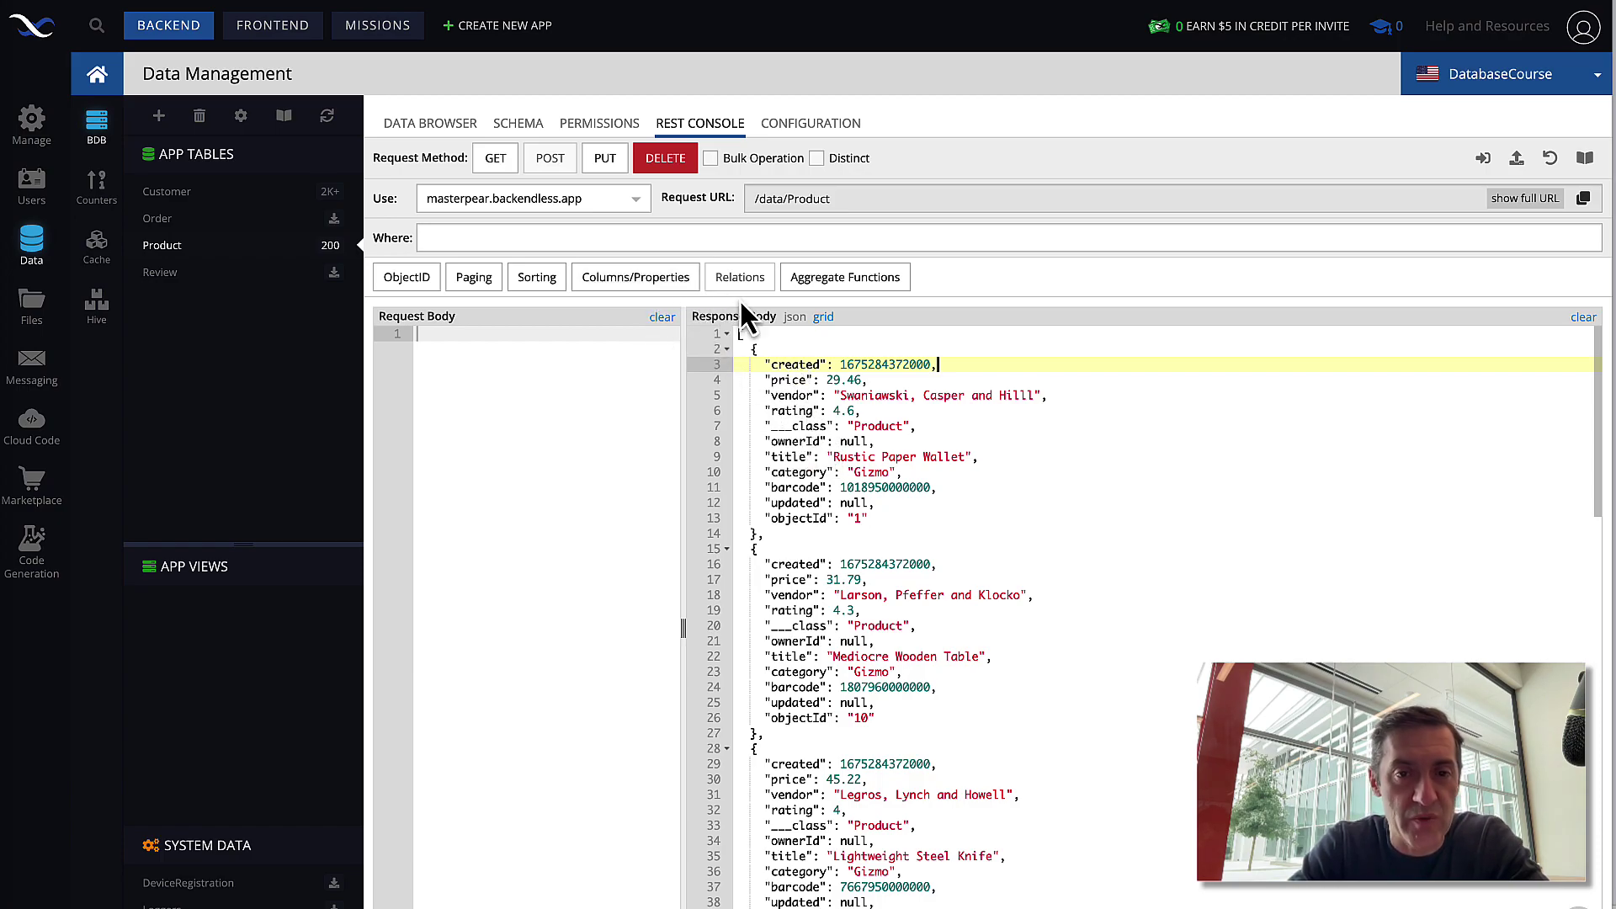
- Limit the request's returned columns to price, vendor and title
left_click(630, 281)
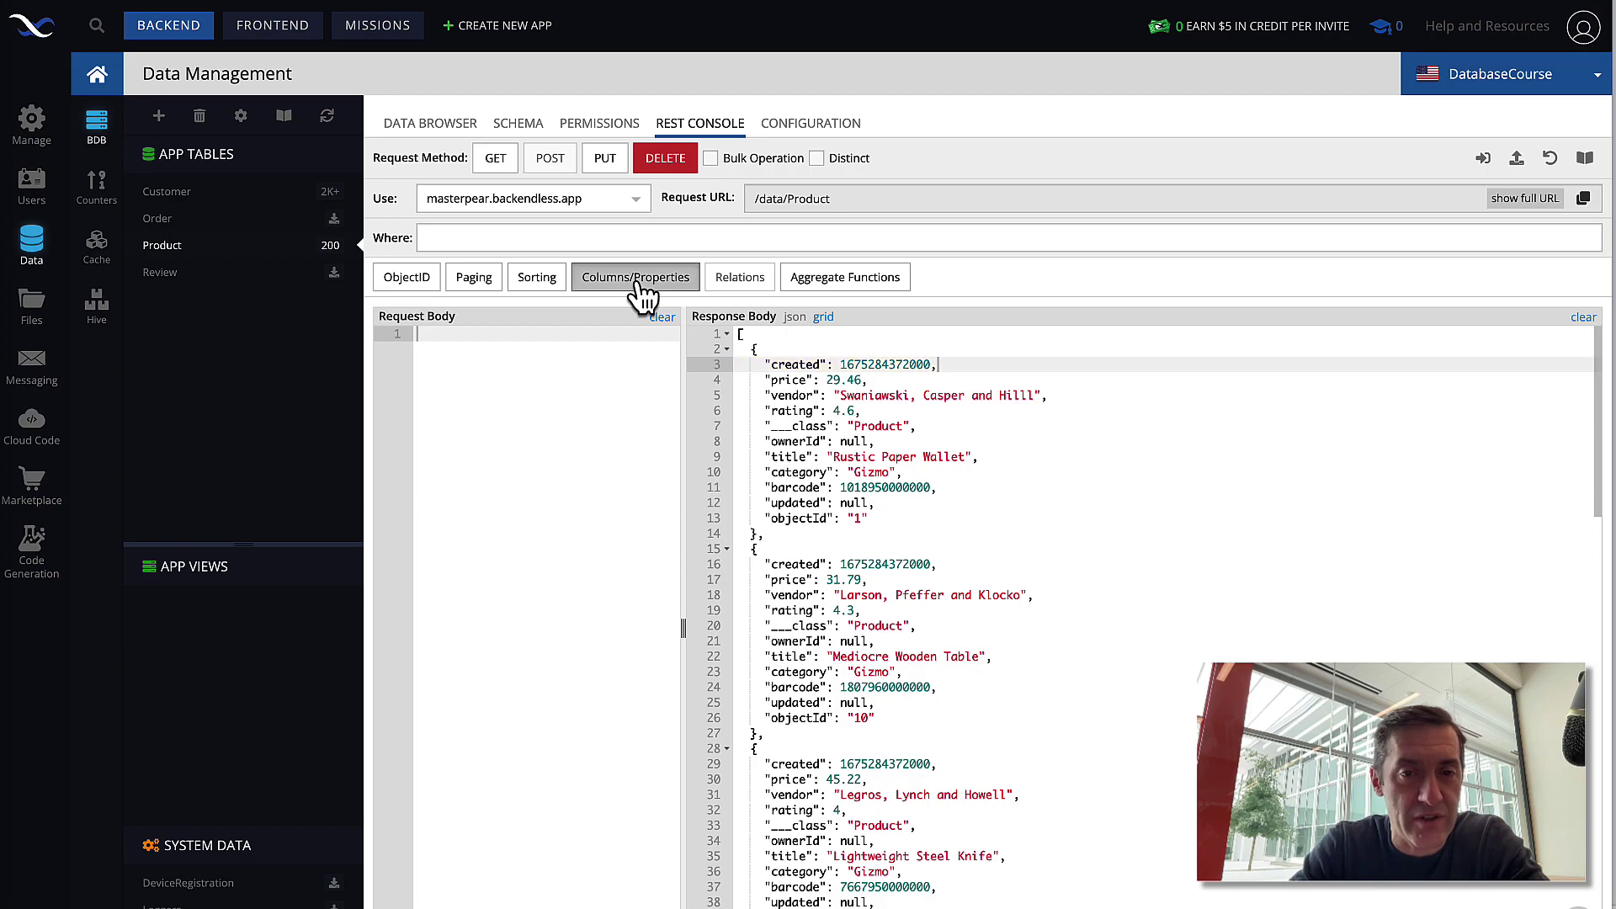
left_click(608, 328)
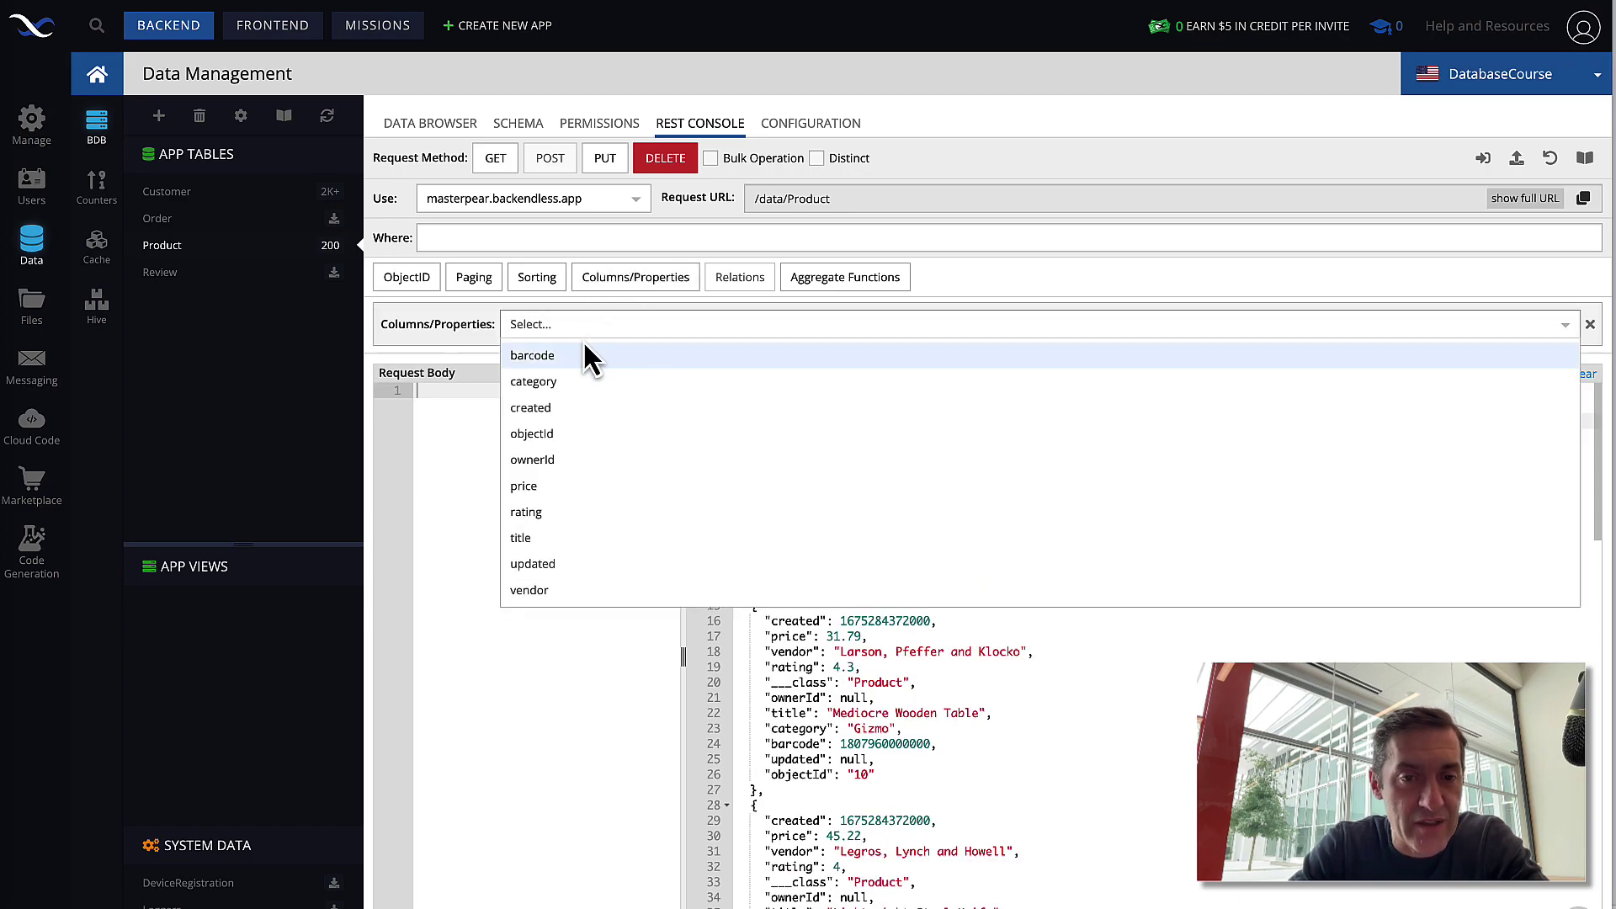
left_click(558, 486)
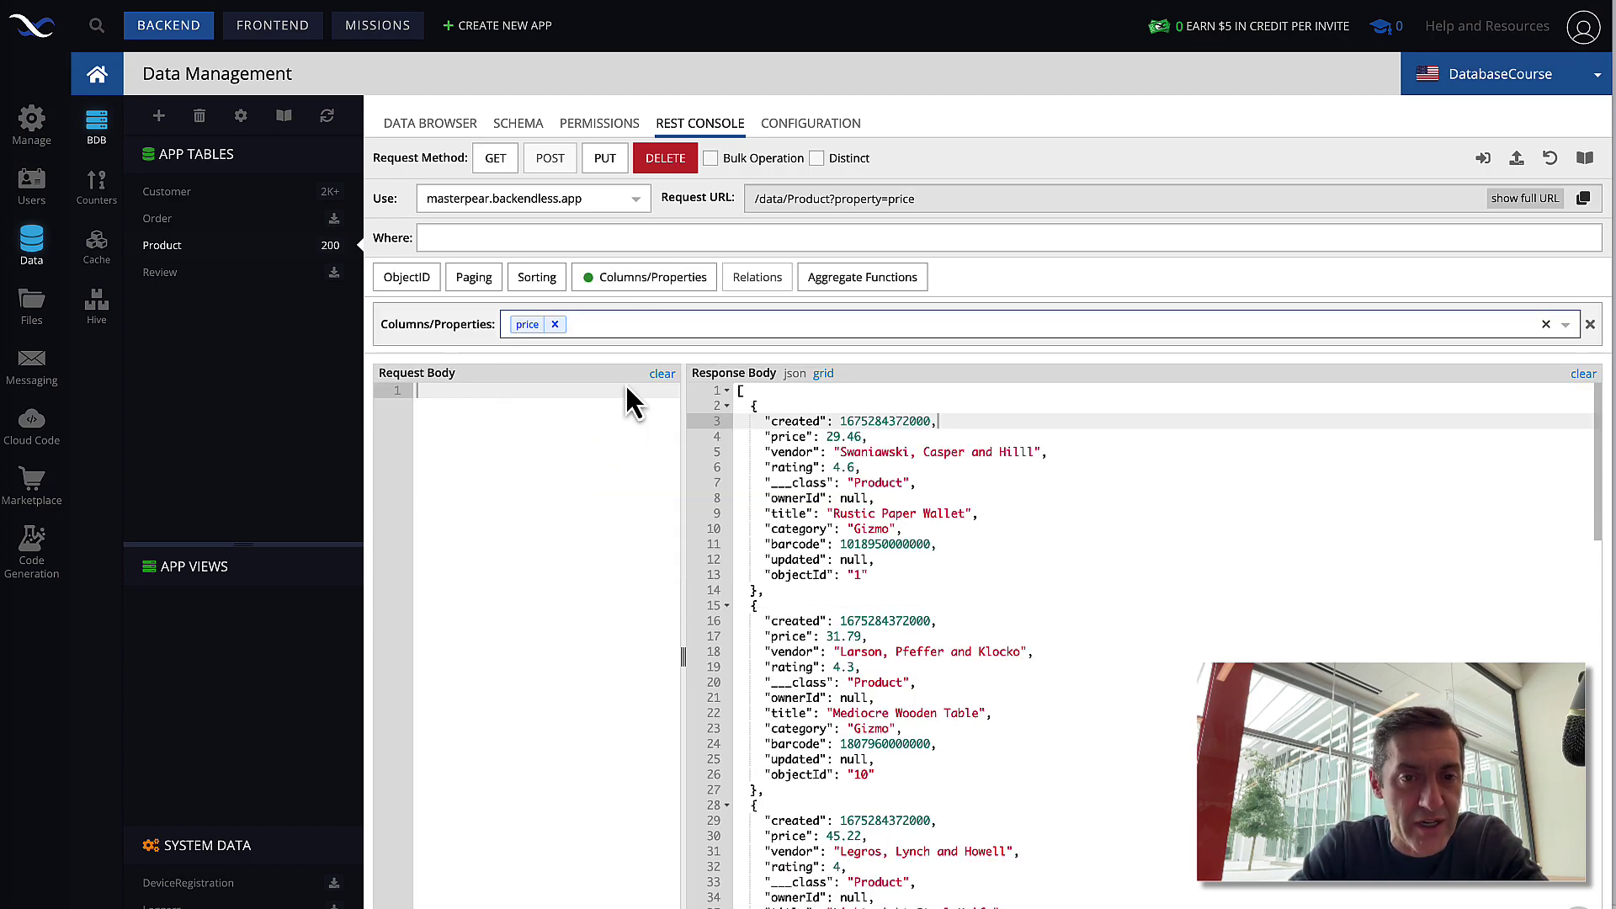
left_click(638, 327)
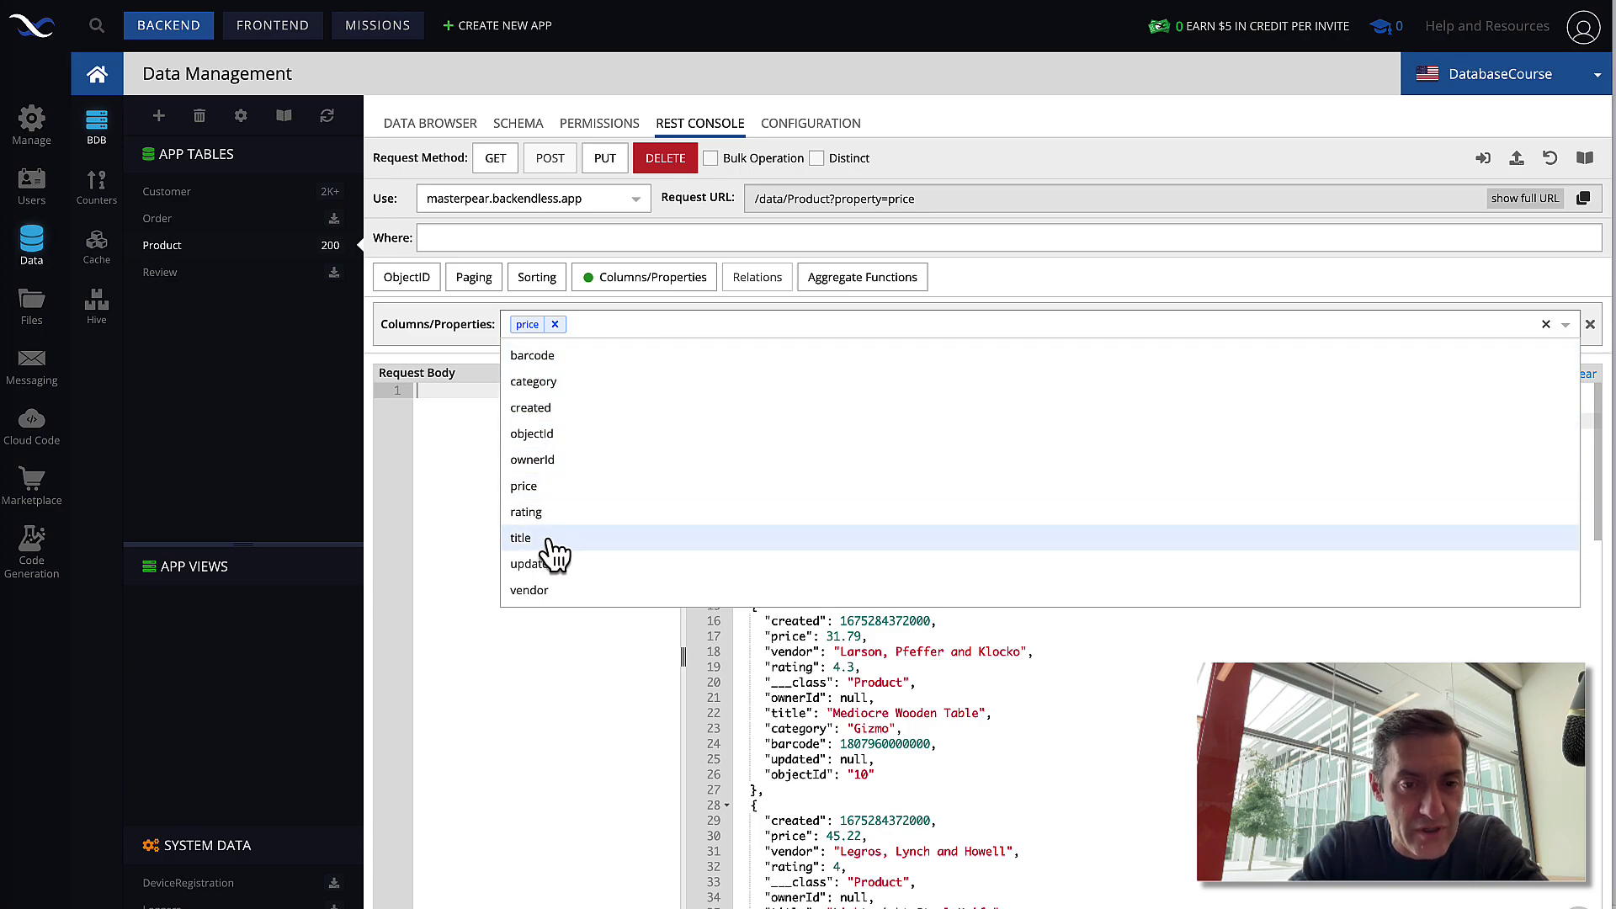
left_click(557, 593)
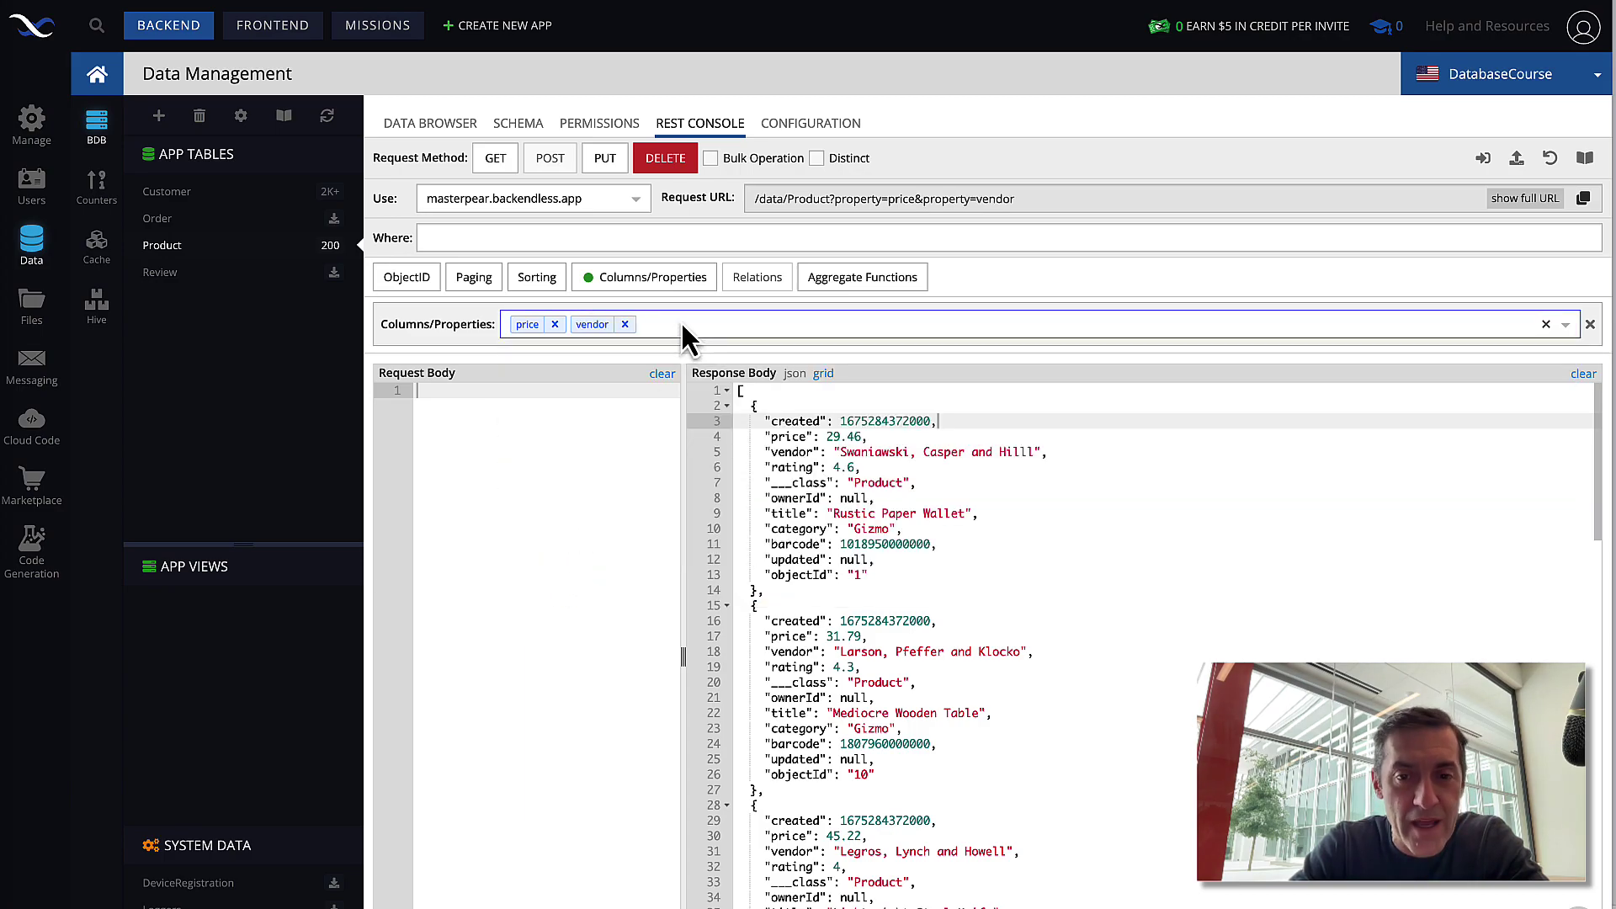
left_click(680, 323)
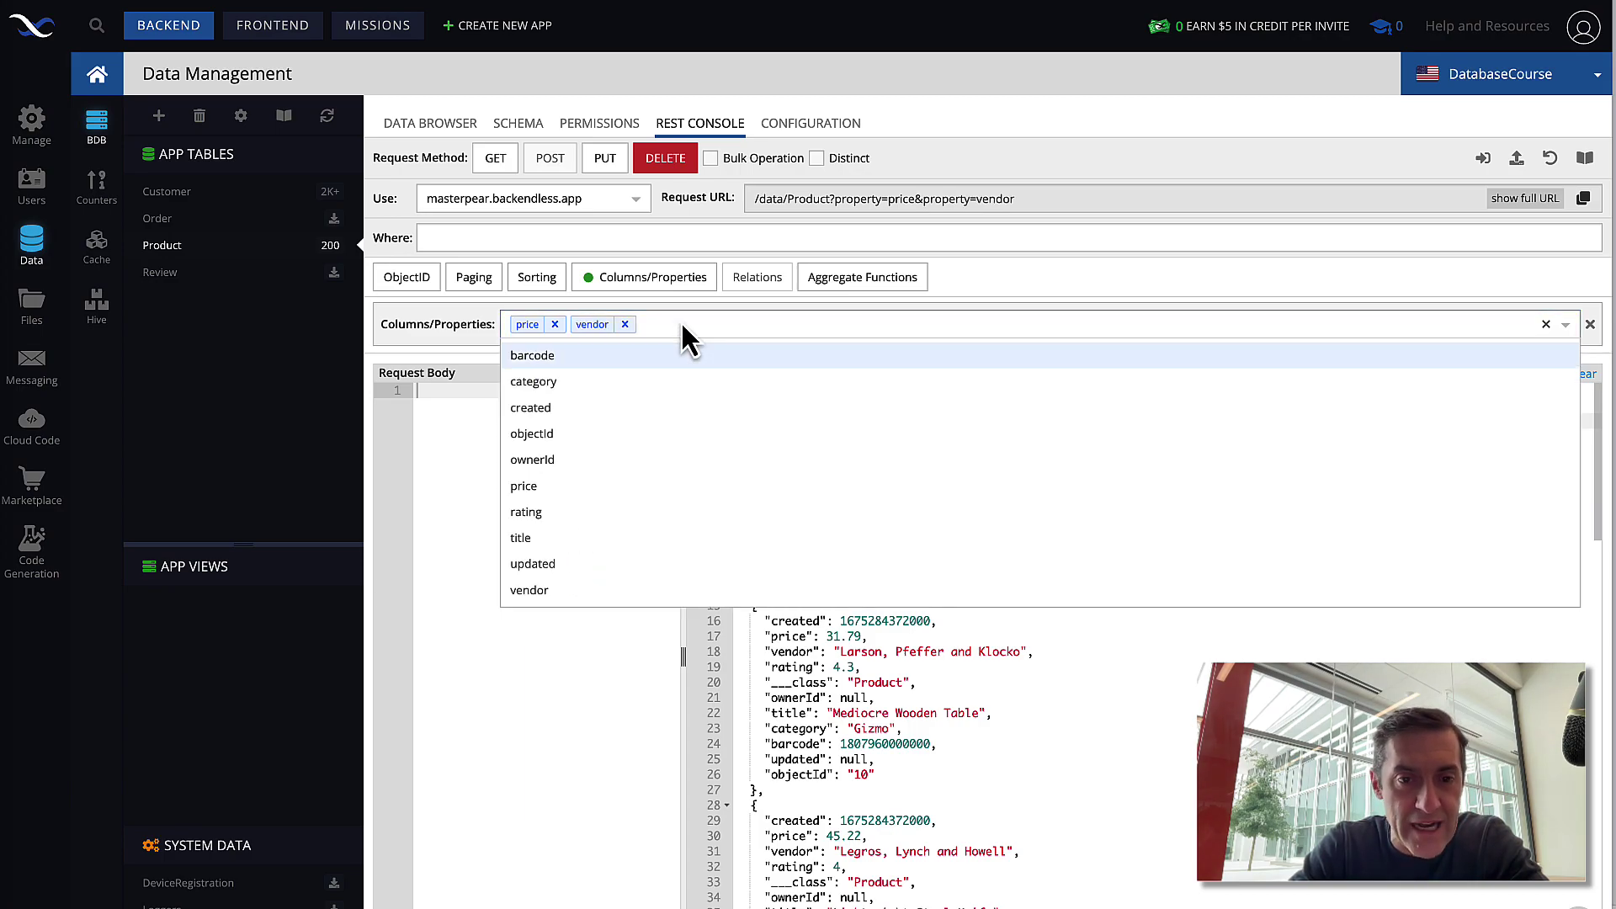
left_click(603, 539)
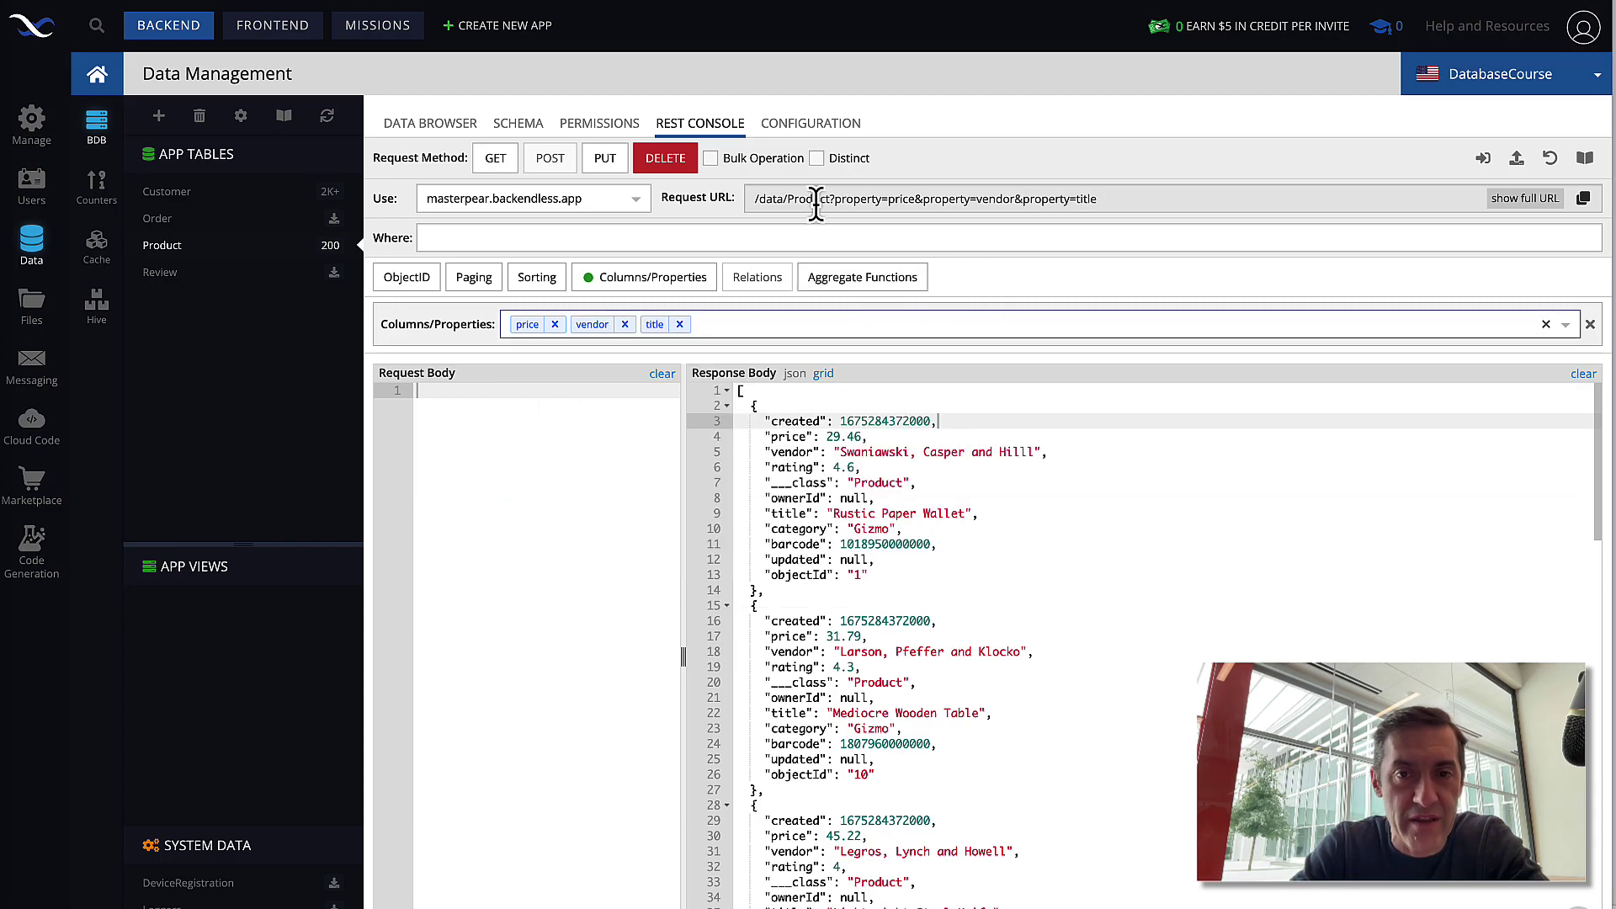
- Review the property parameters in the request URL and run the GET request for the selected Product columns
left_click_drag(1133, 201, 895, 205)
left_click(762, 209)
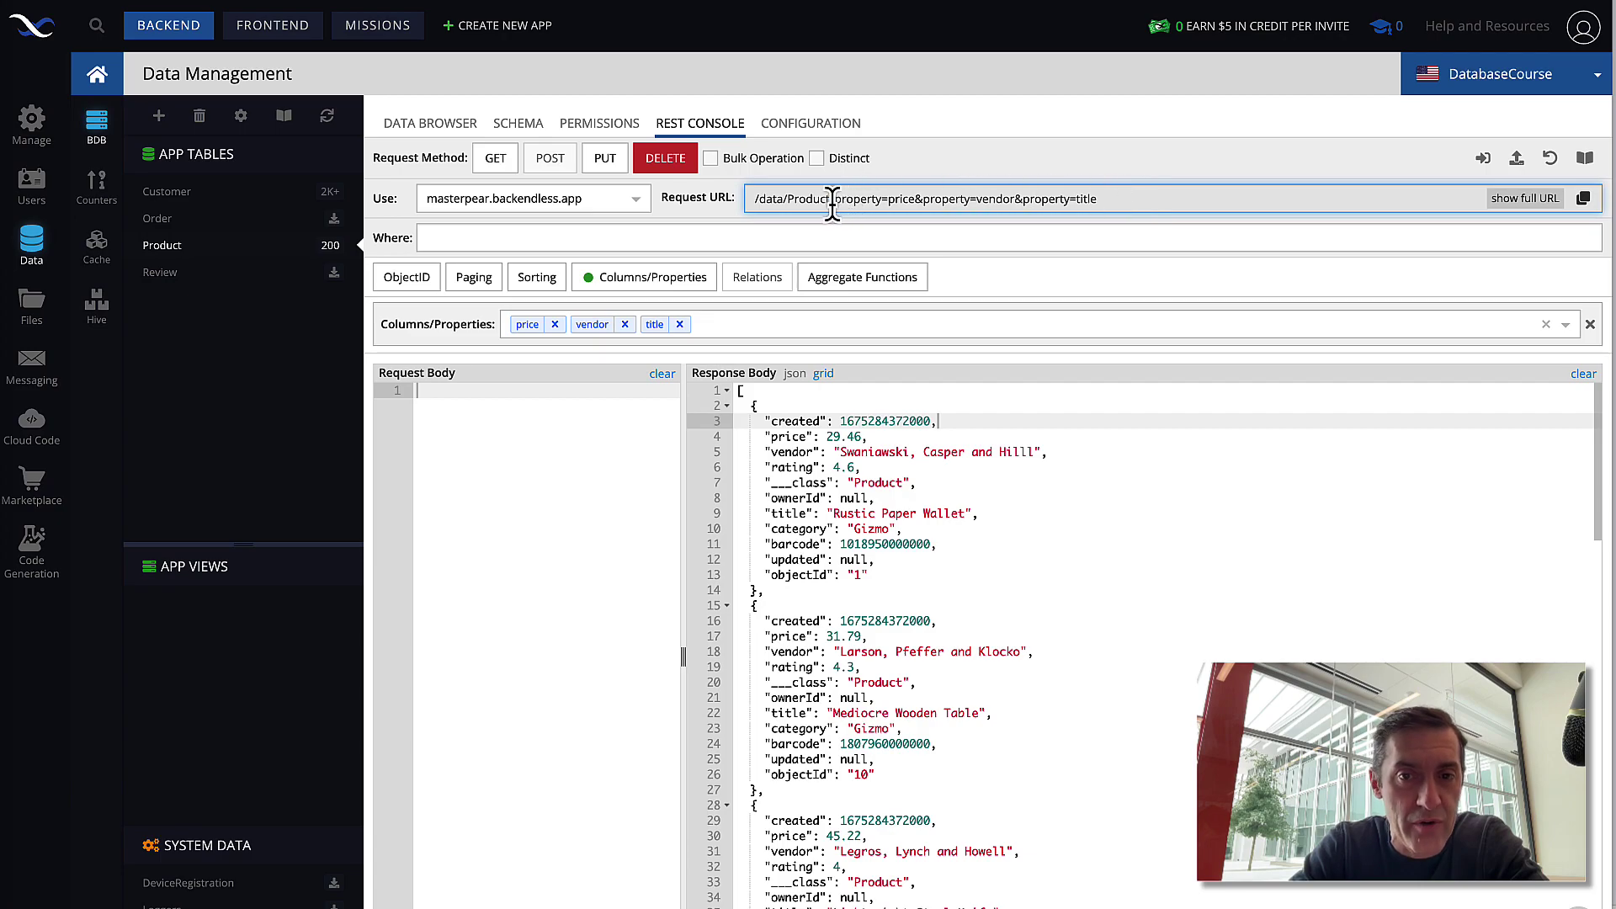
left_click_drag(832, 202, 917, 199)
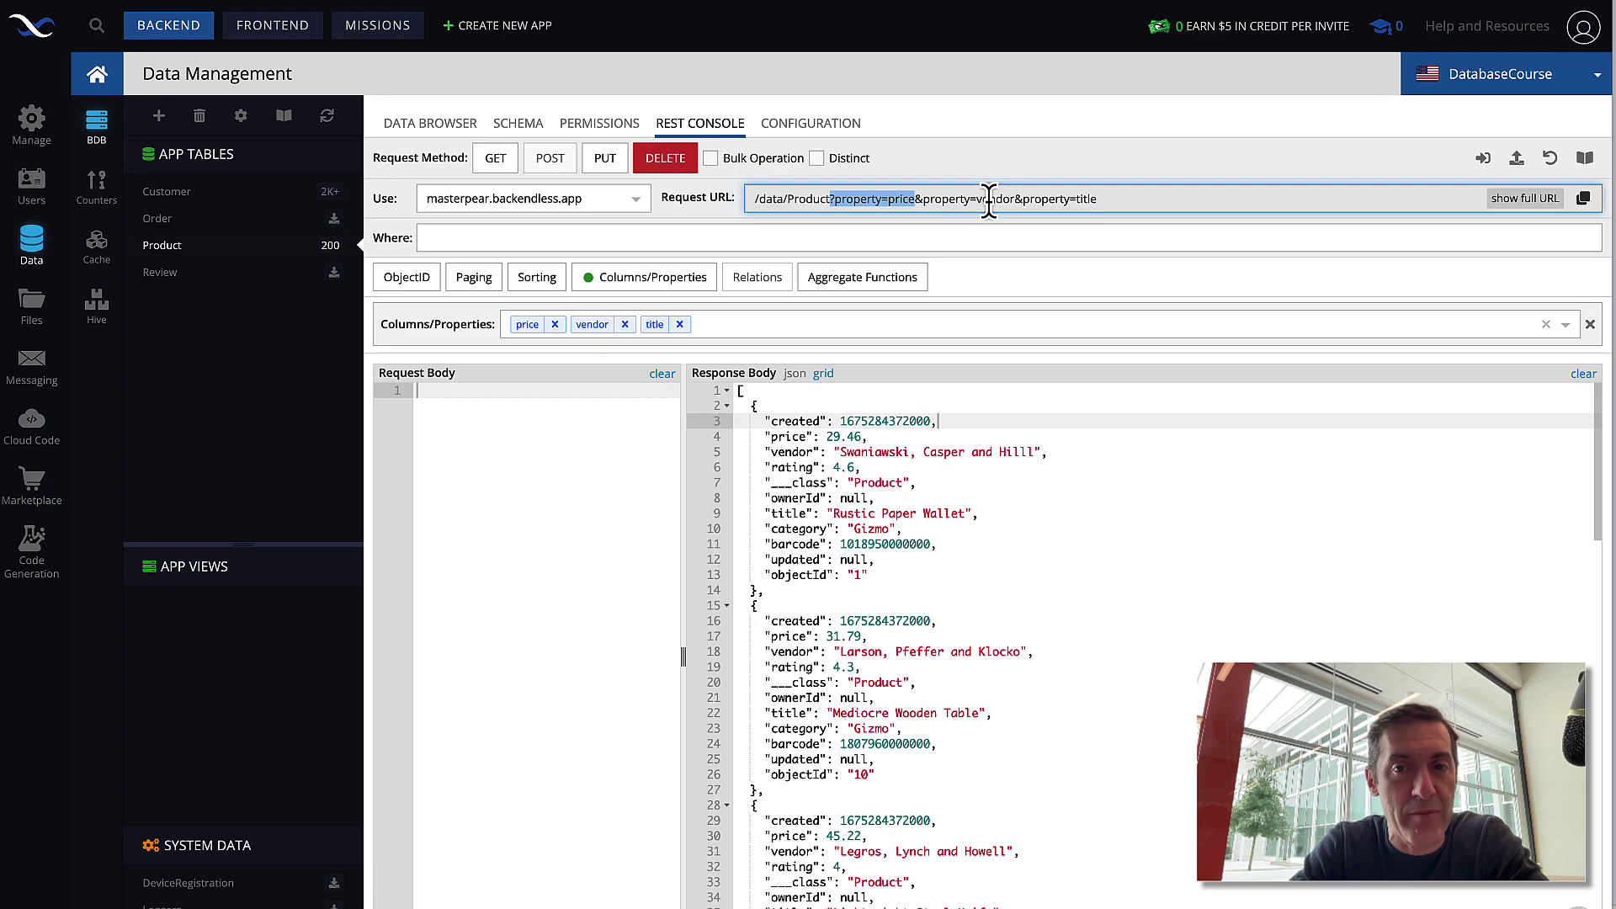
left_click(1126, 202)
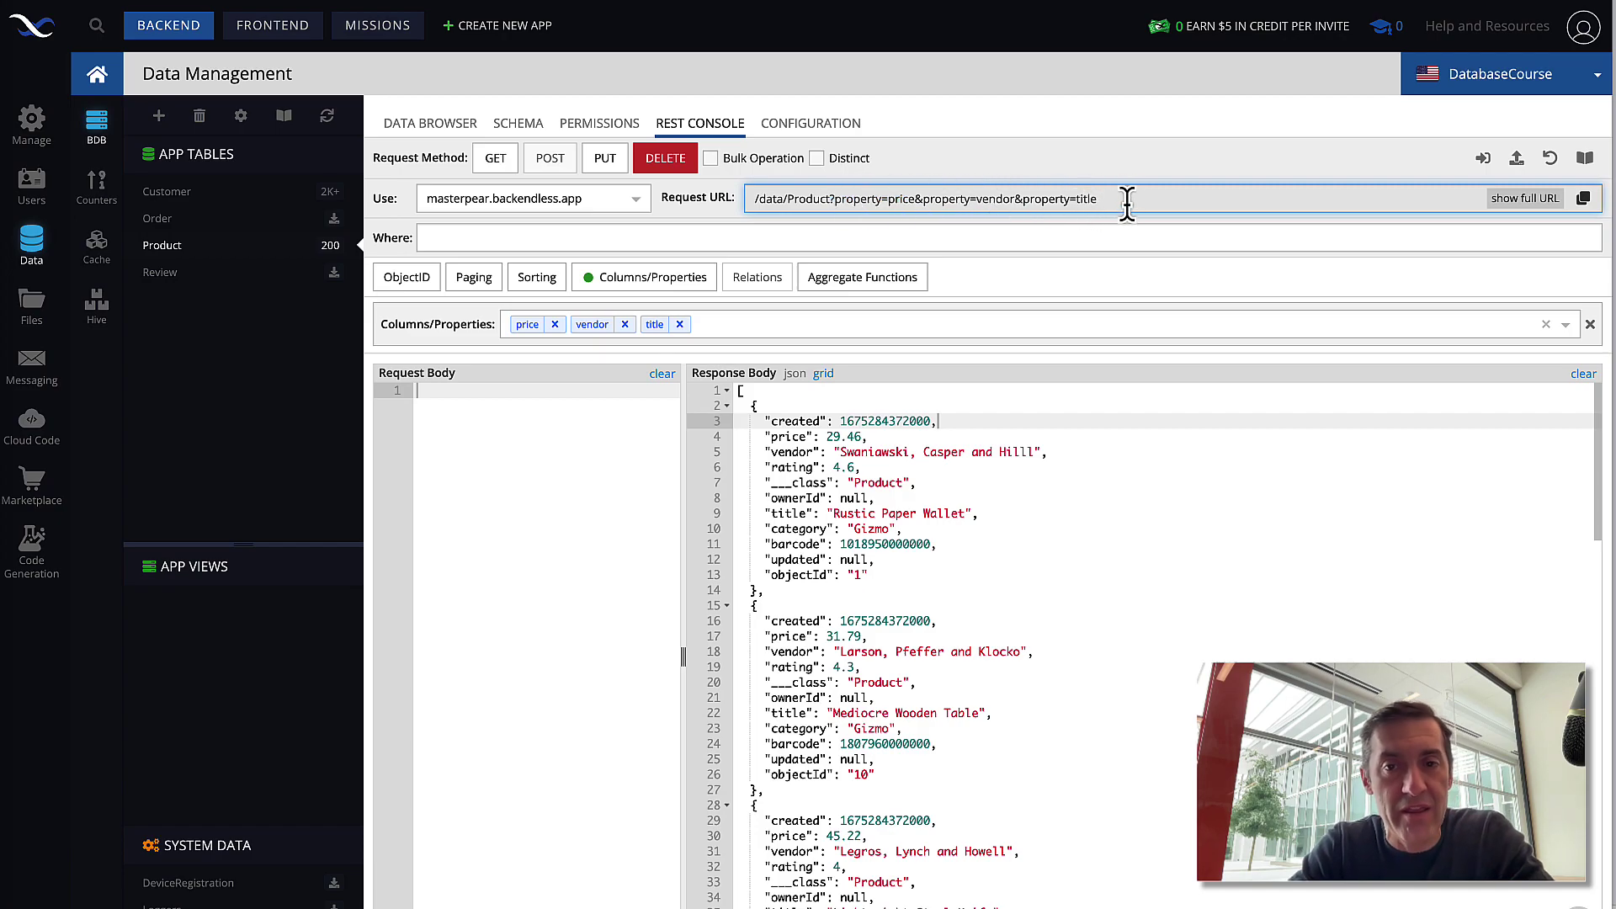
left_click_drag(835, 202, 1103, 200)
left_click(1134, 202)
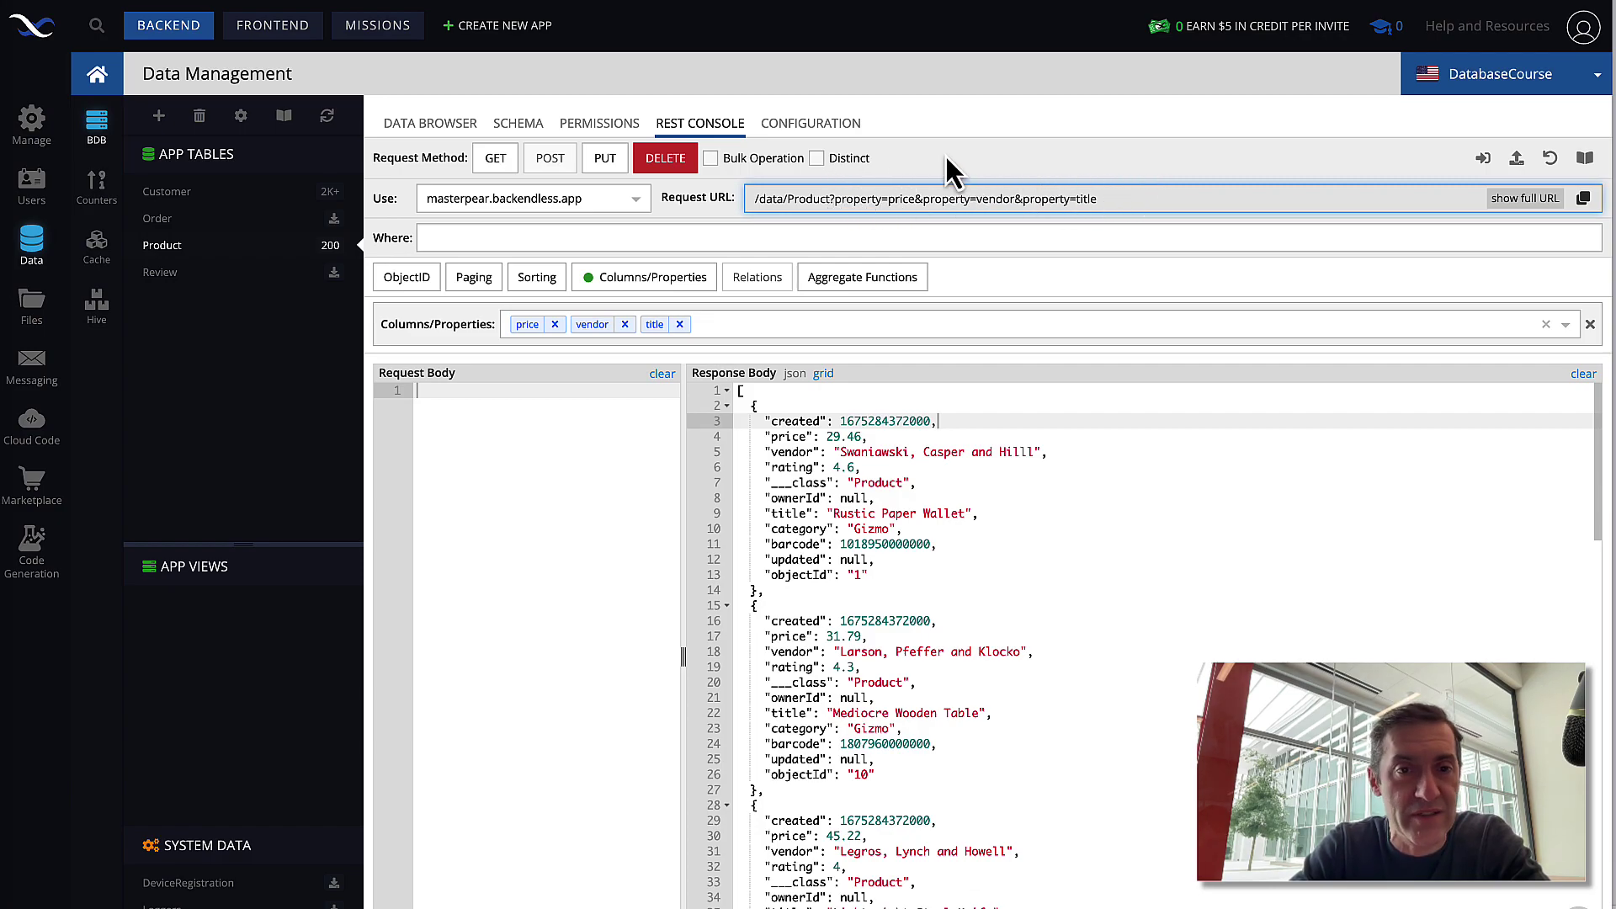
left_click(498, 165)
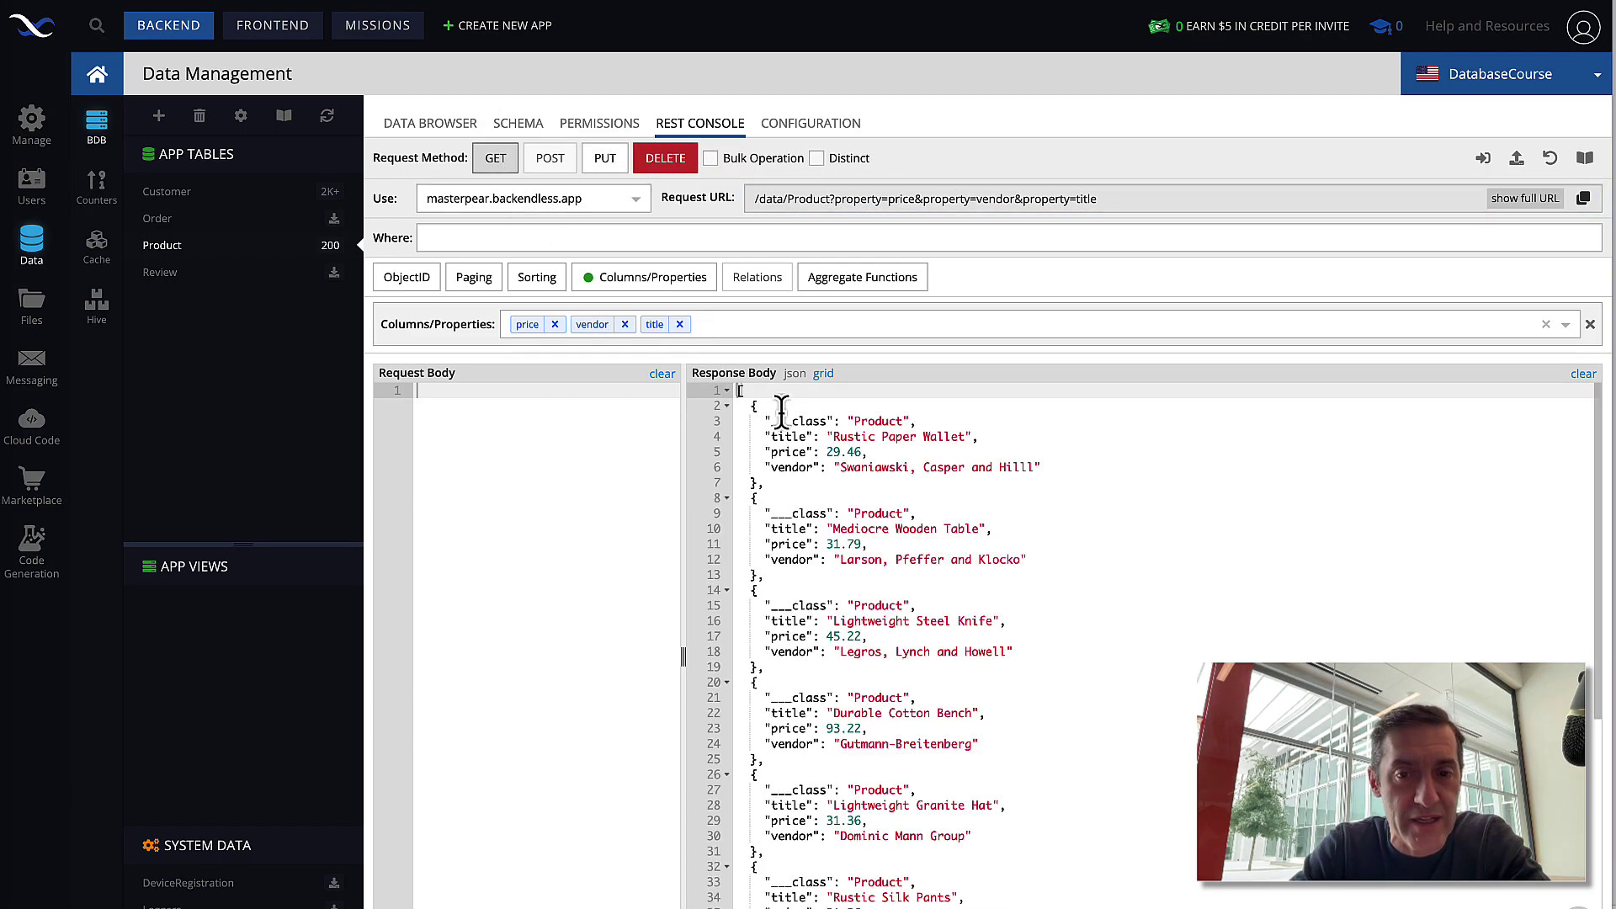
- Examine the properties of the first object in the response, including ___class
left_click_drag(1044, 468, 930, 423)
left_click(957, 437)
left_click(766, 422)
left_click(932, 421)
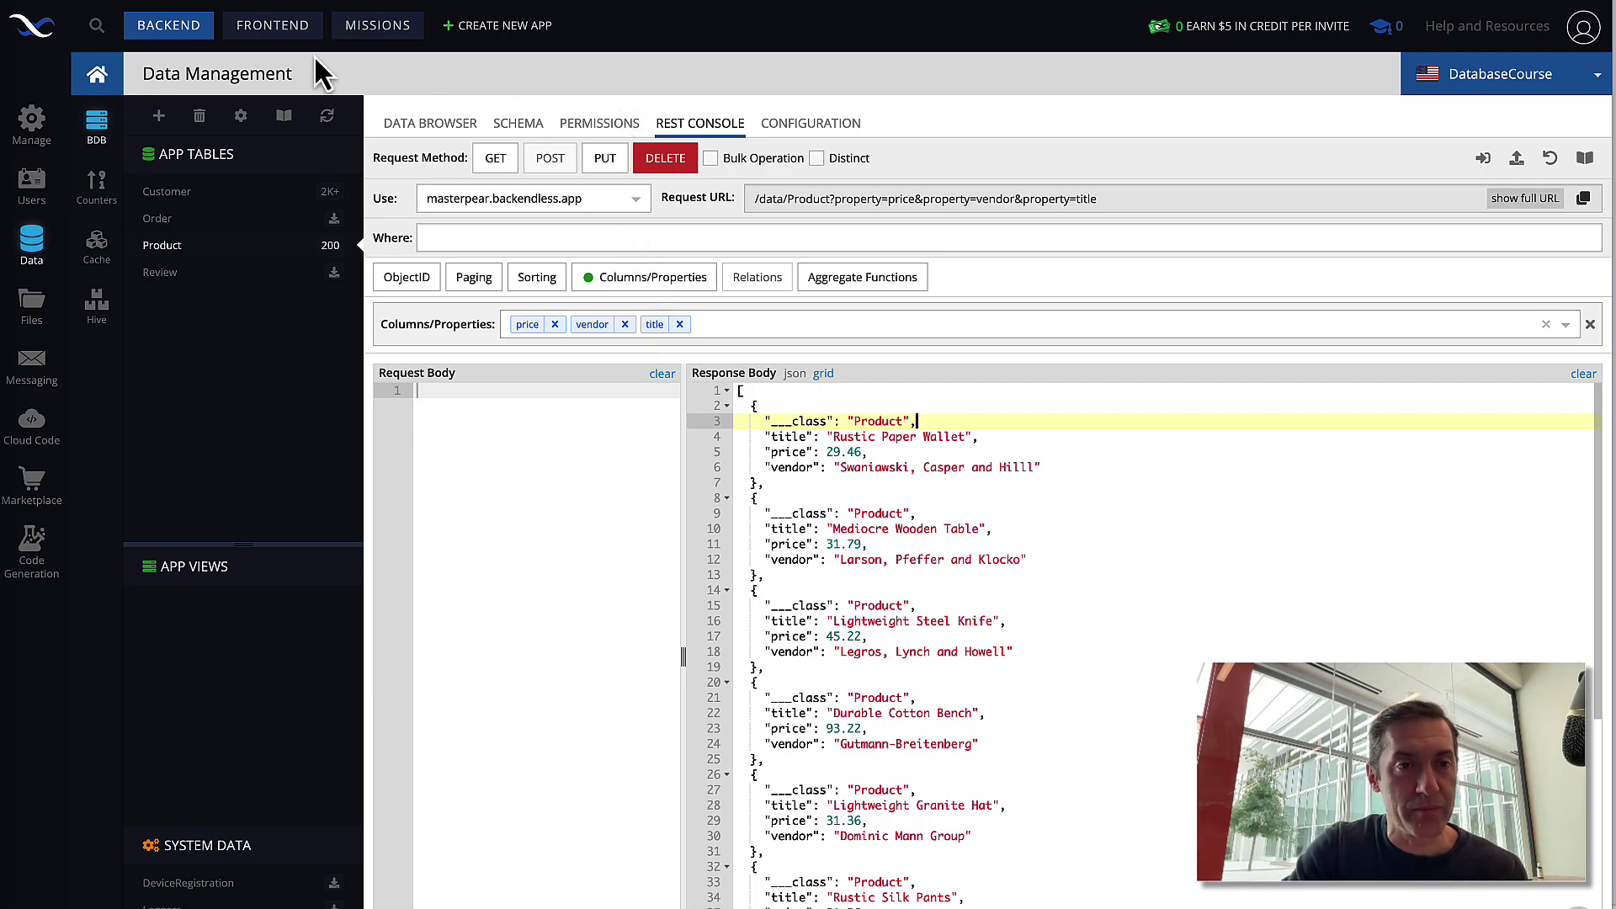
- Switch to the frontend UI Builder and open the logic of the sorting page
left_click(273, 32)
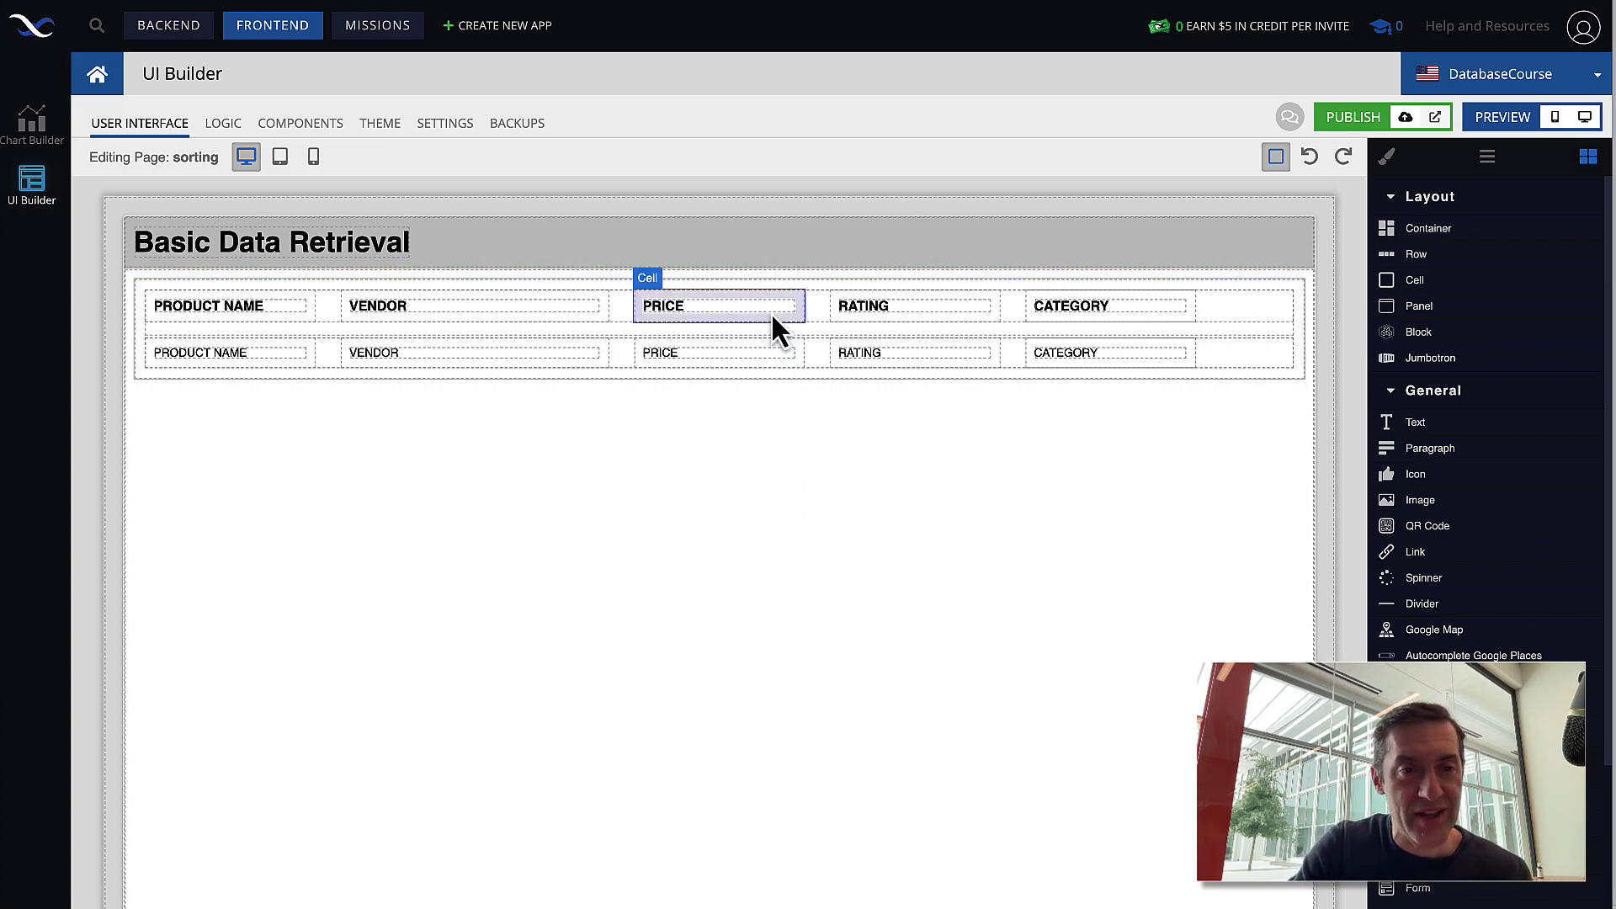
left_click(742, 205)
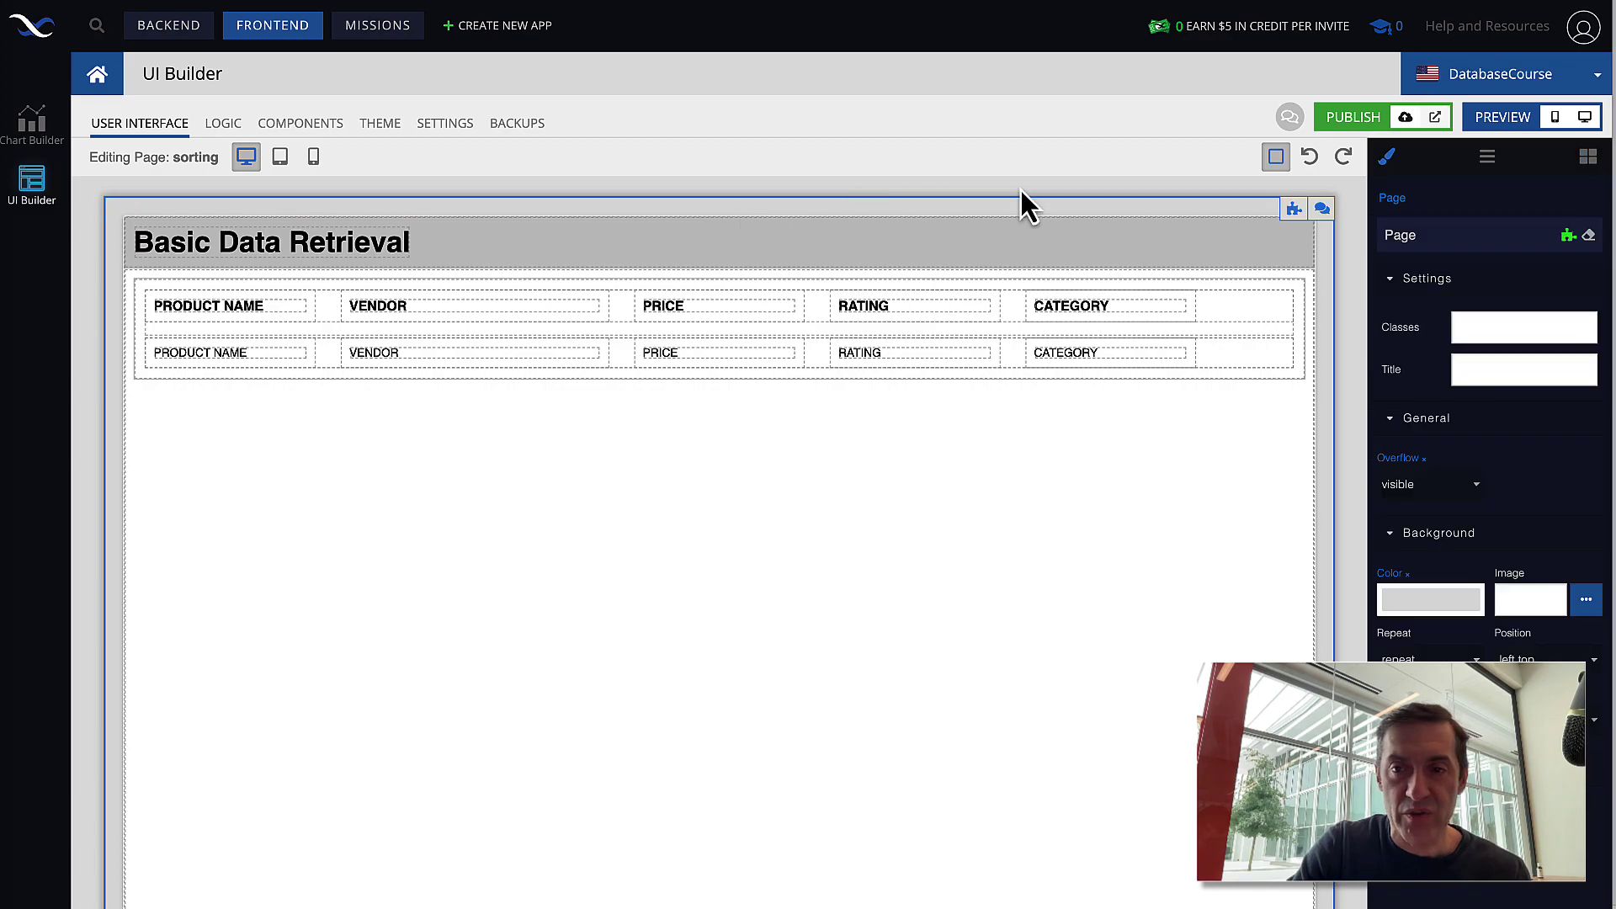
left_click(1569, 237)
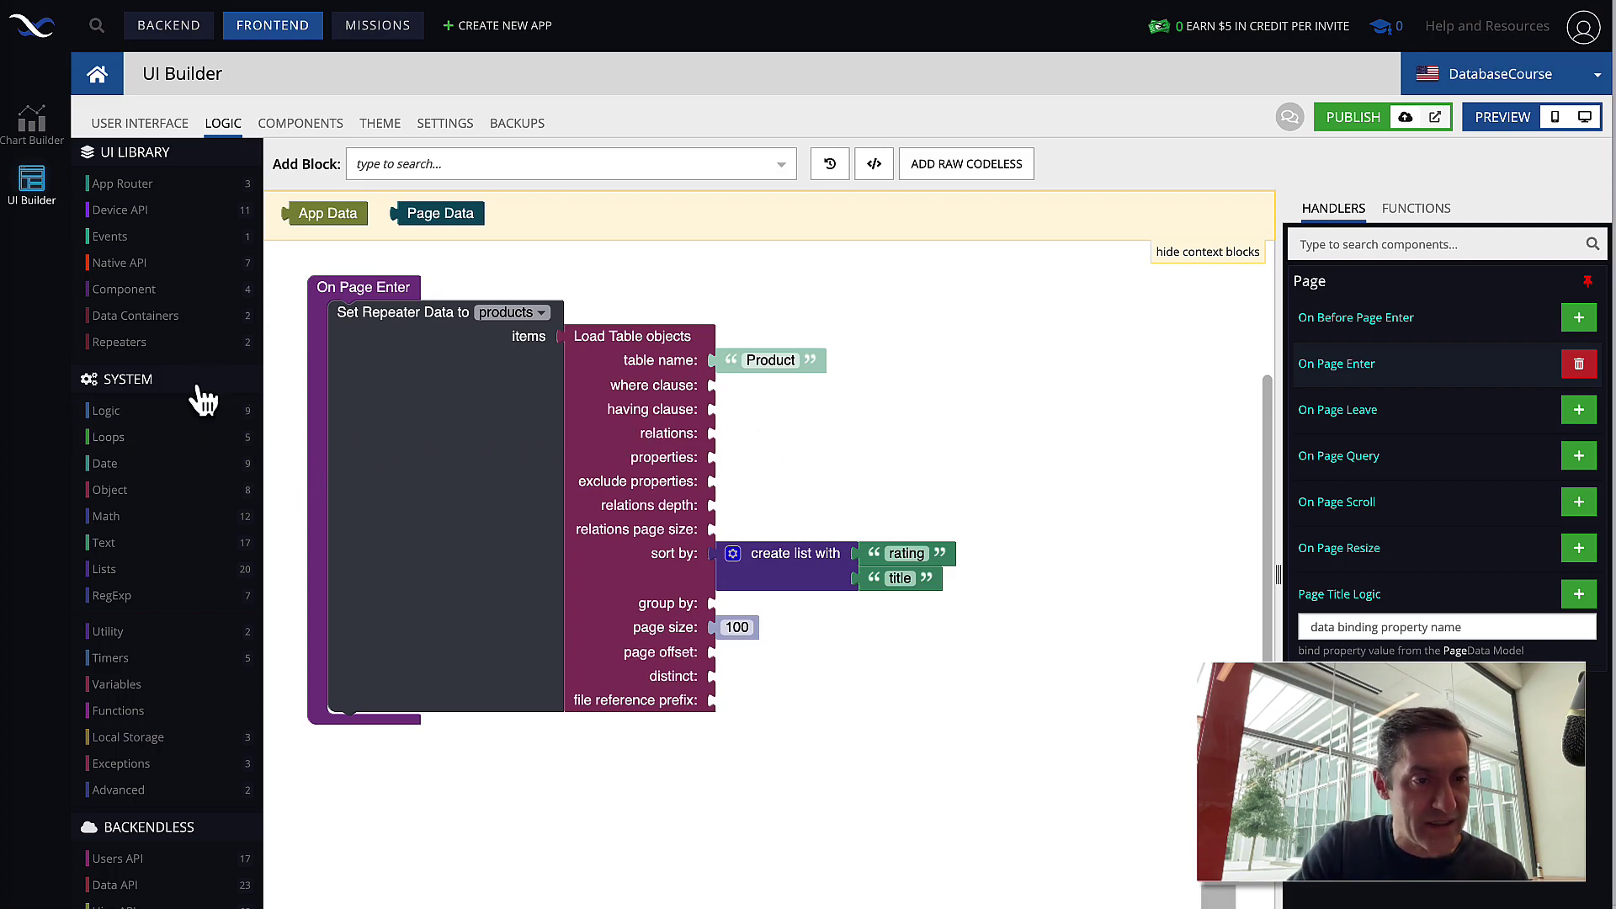
- Attach a create list block with five item slots to the properties input of Load Table objects
left_click(175, 577)
left_click_drag(347, 519, 779, 493)
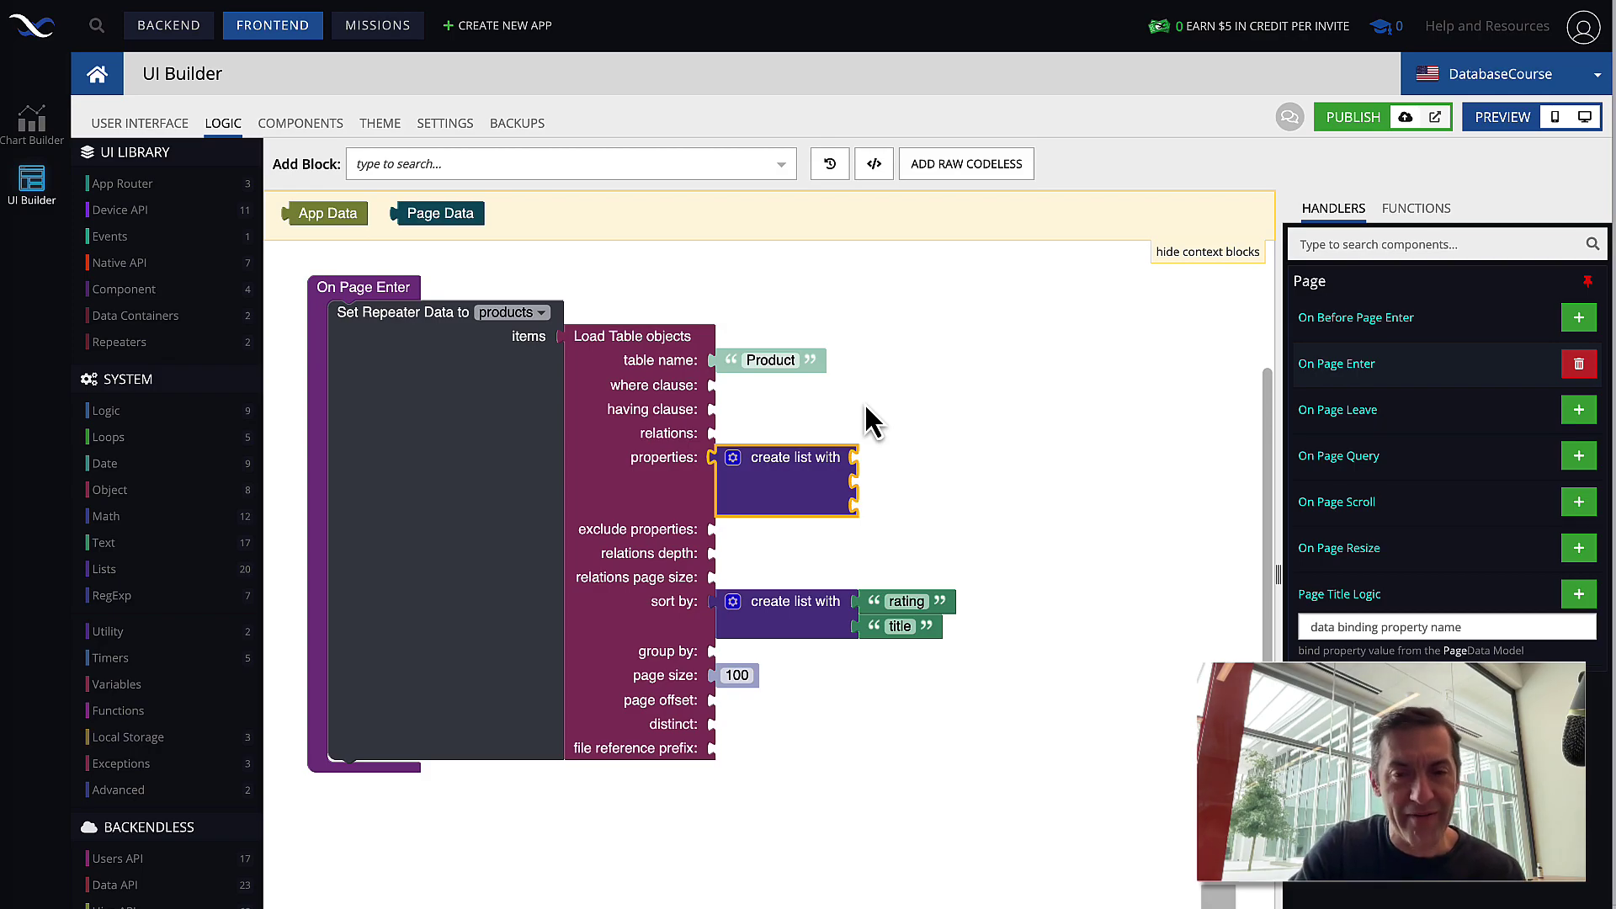
left_click(732, 459)
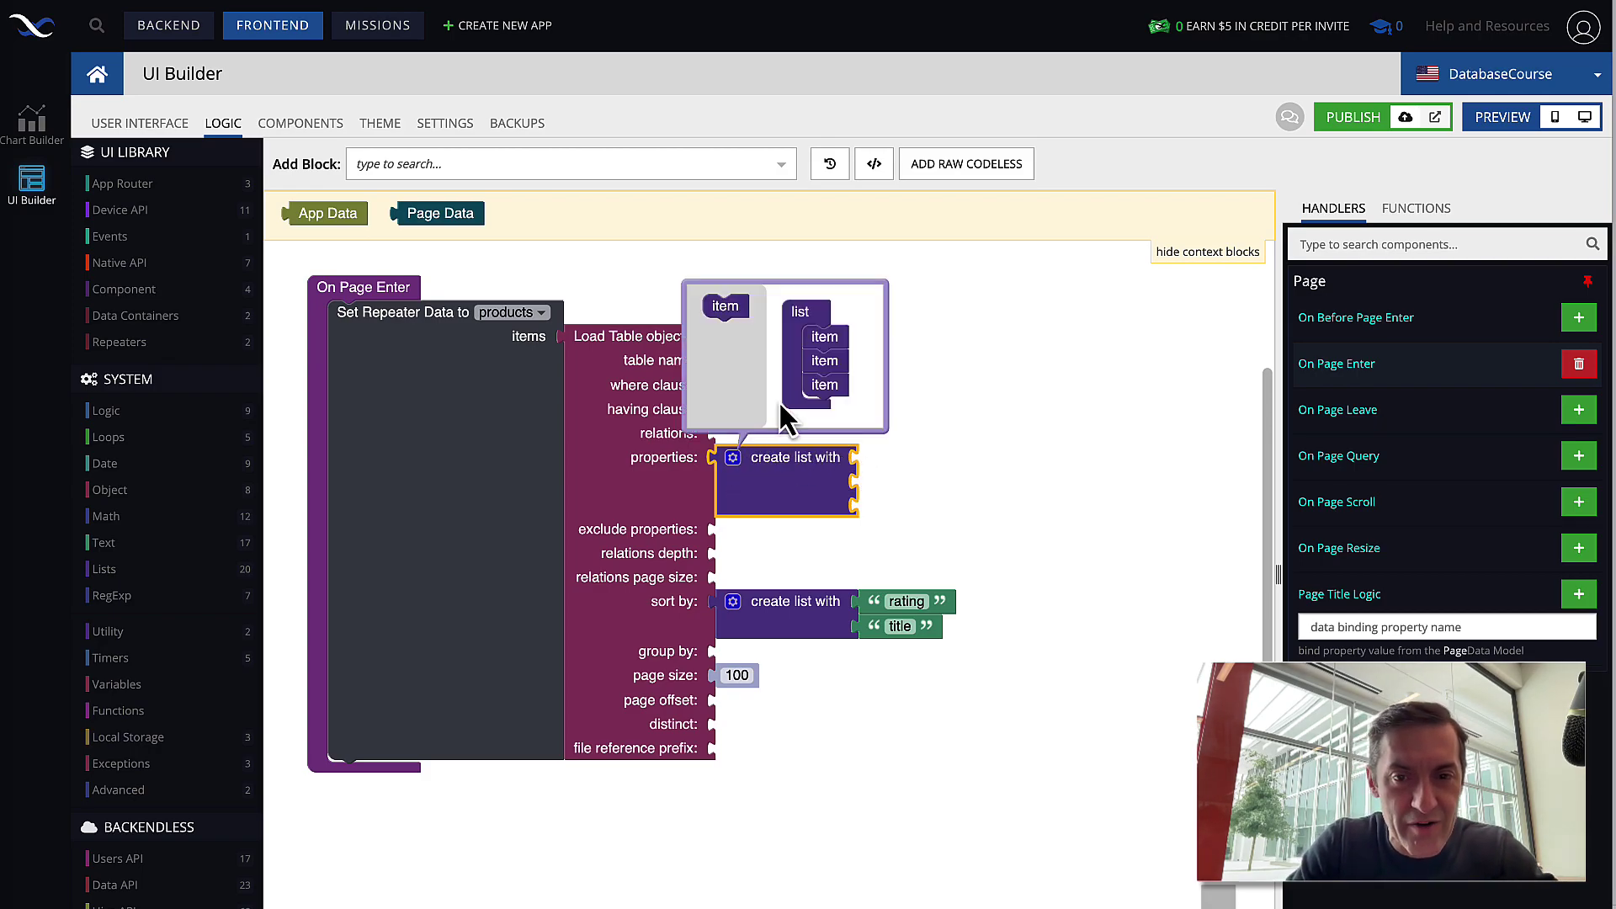
left_click_drag(736, 307, 841, 406)
left_click(734, 459)
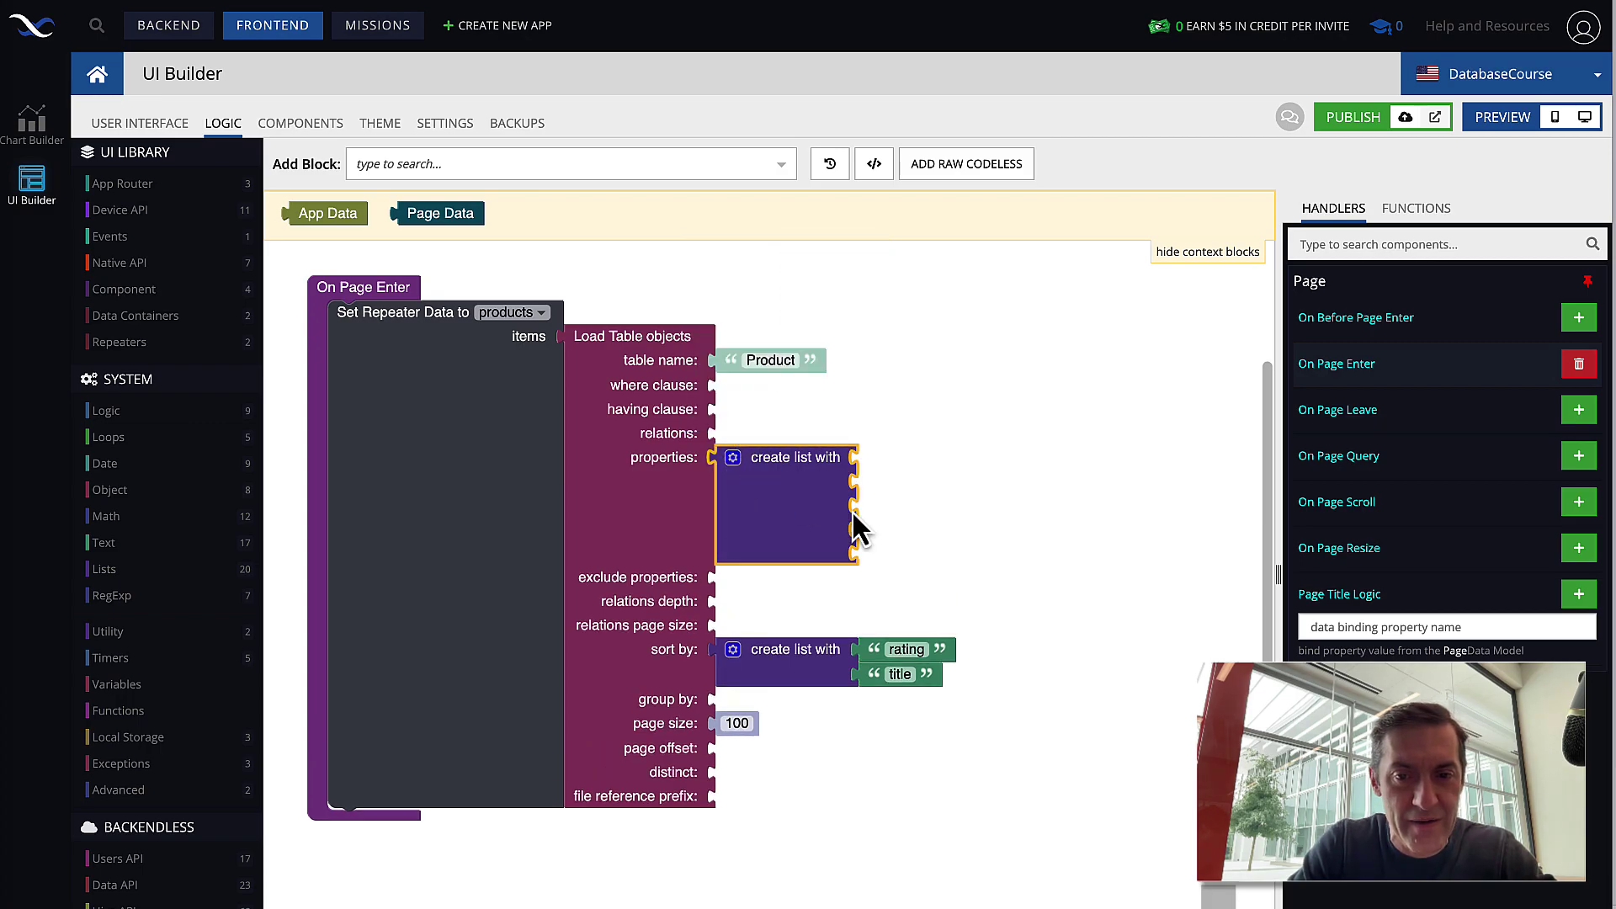
- Duplicate the "rating" text block into the first slot of the properties list and change its text to title
left_click(869, 652)
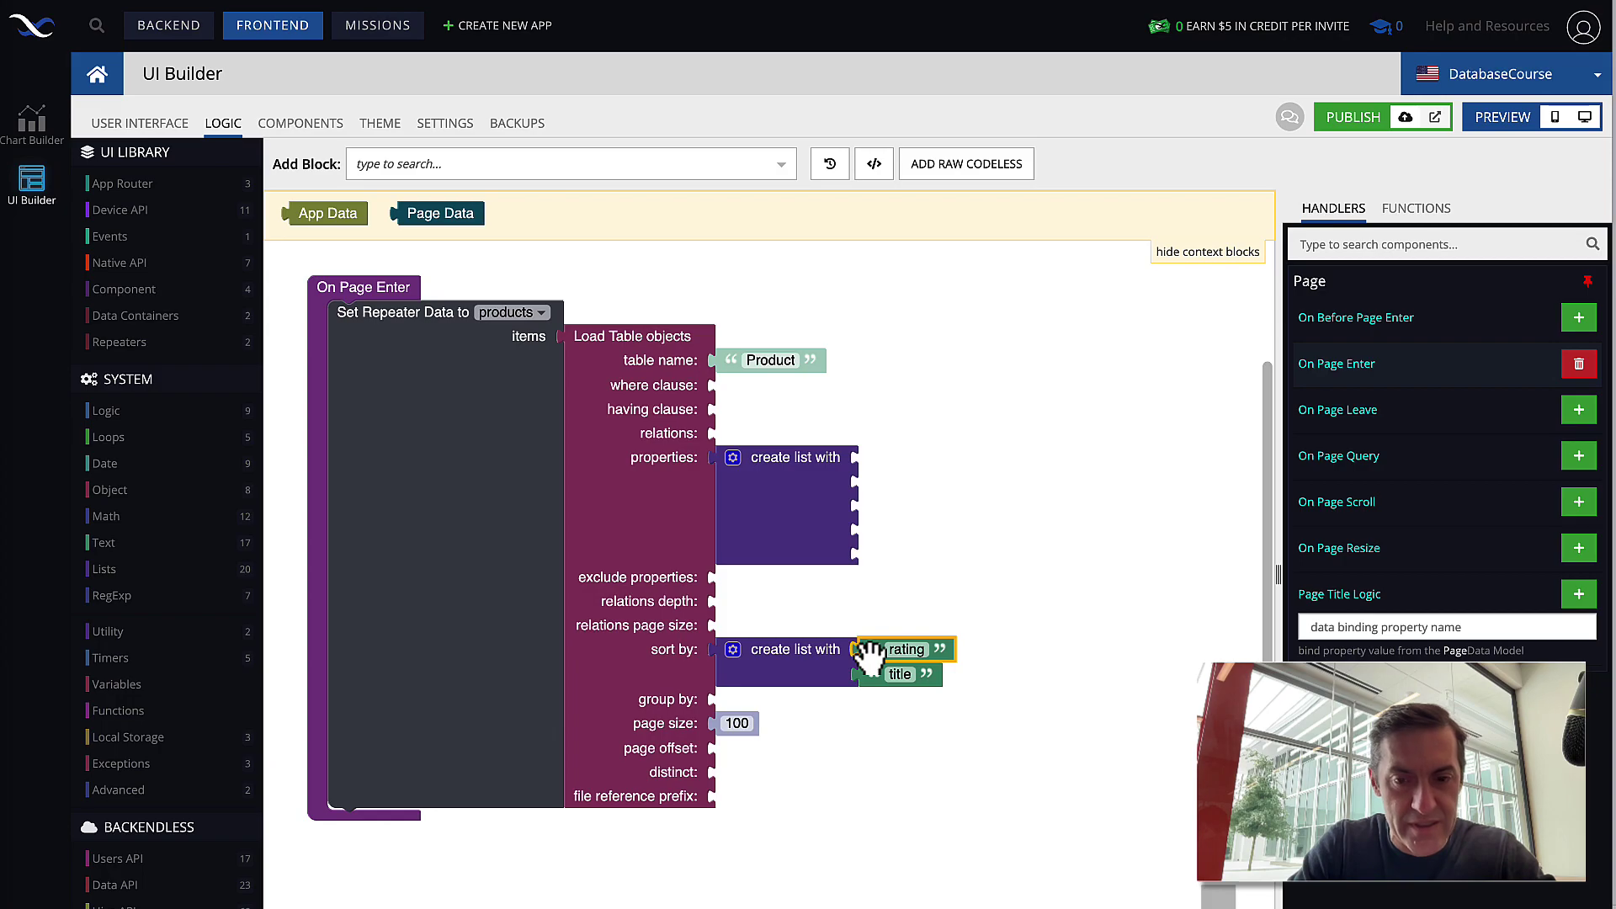
key("ctrl+c")
key("ctrl+v")
left_click_drag(796, 591, 888, 457)
left_click(890, 458)
key("BackSpace")
type("title")
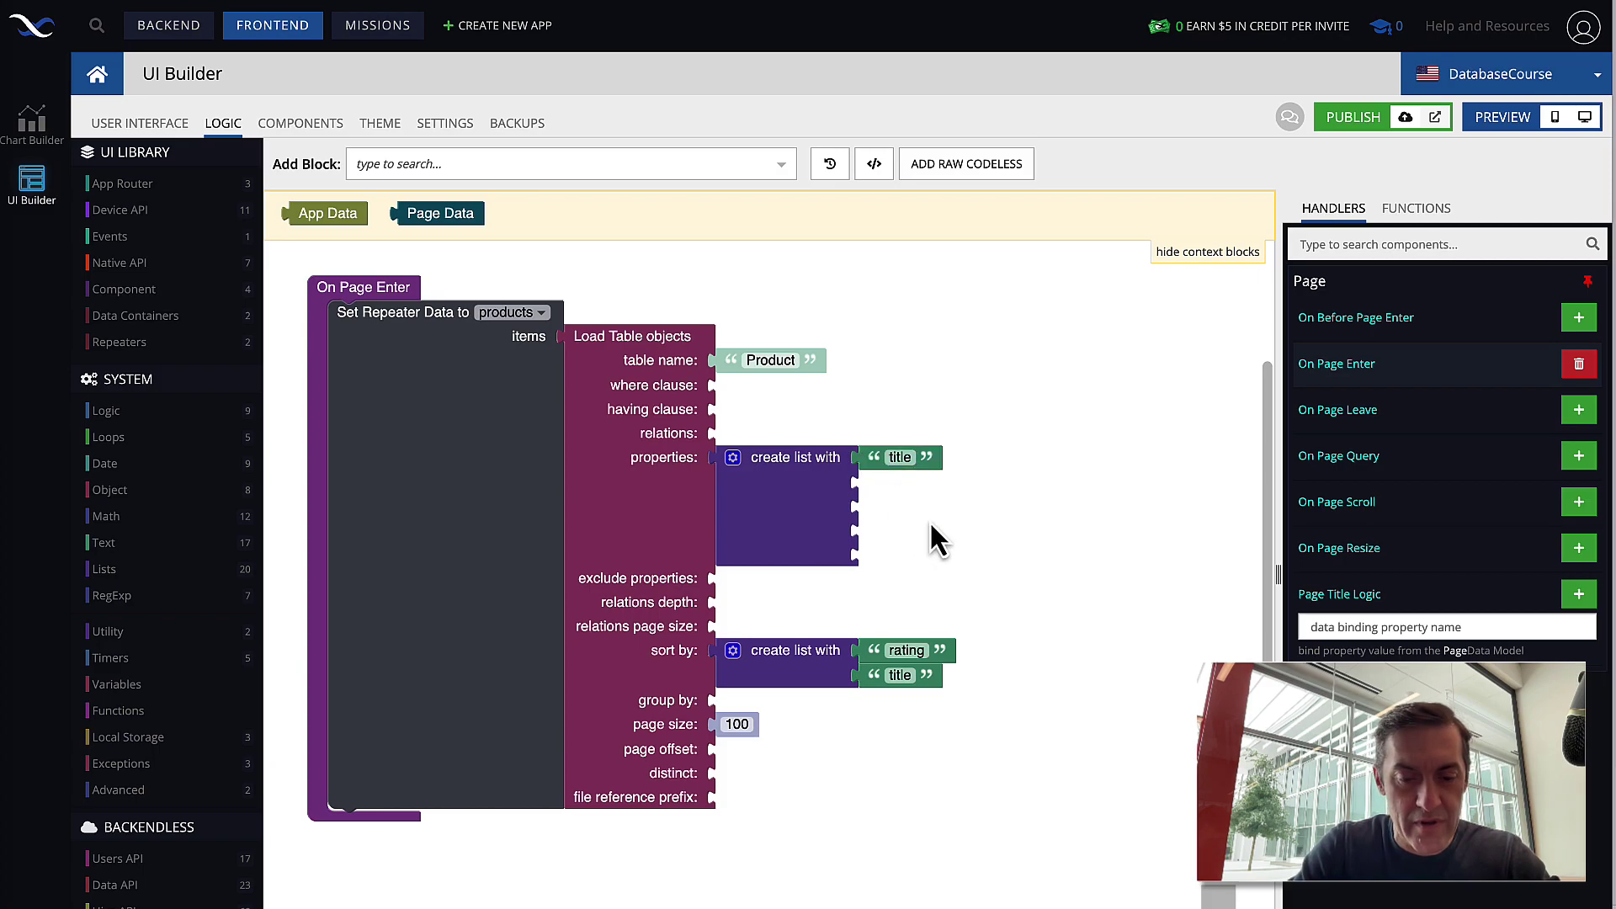
- Fill the second and third slots of the properties list with copied text blocks reading category and rating
key("ctrl+v")
left_click_drag(795, 589, 892, 485)
left_click(896, 484)
type("category")
left_click(956, 548)
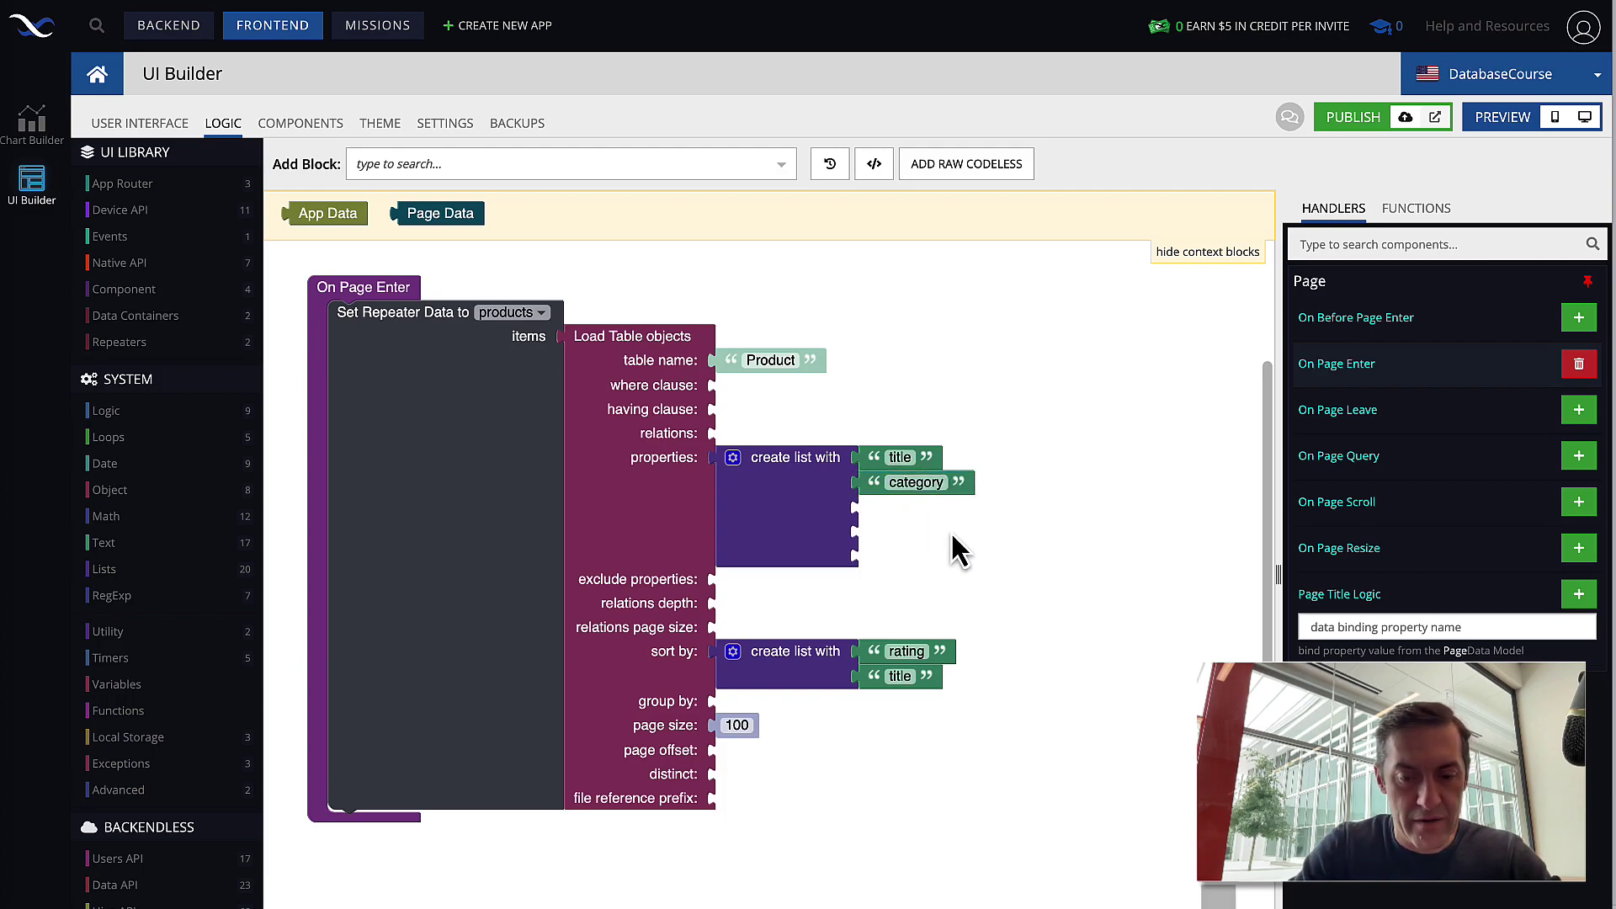
key("ctrl+v")
left_click_drag(794, 595, 897, 506)
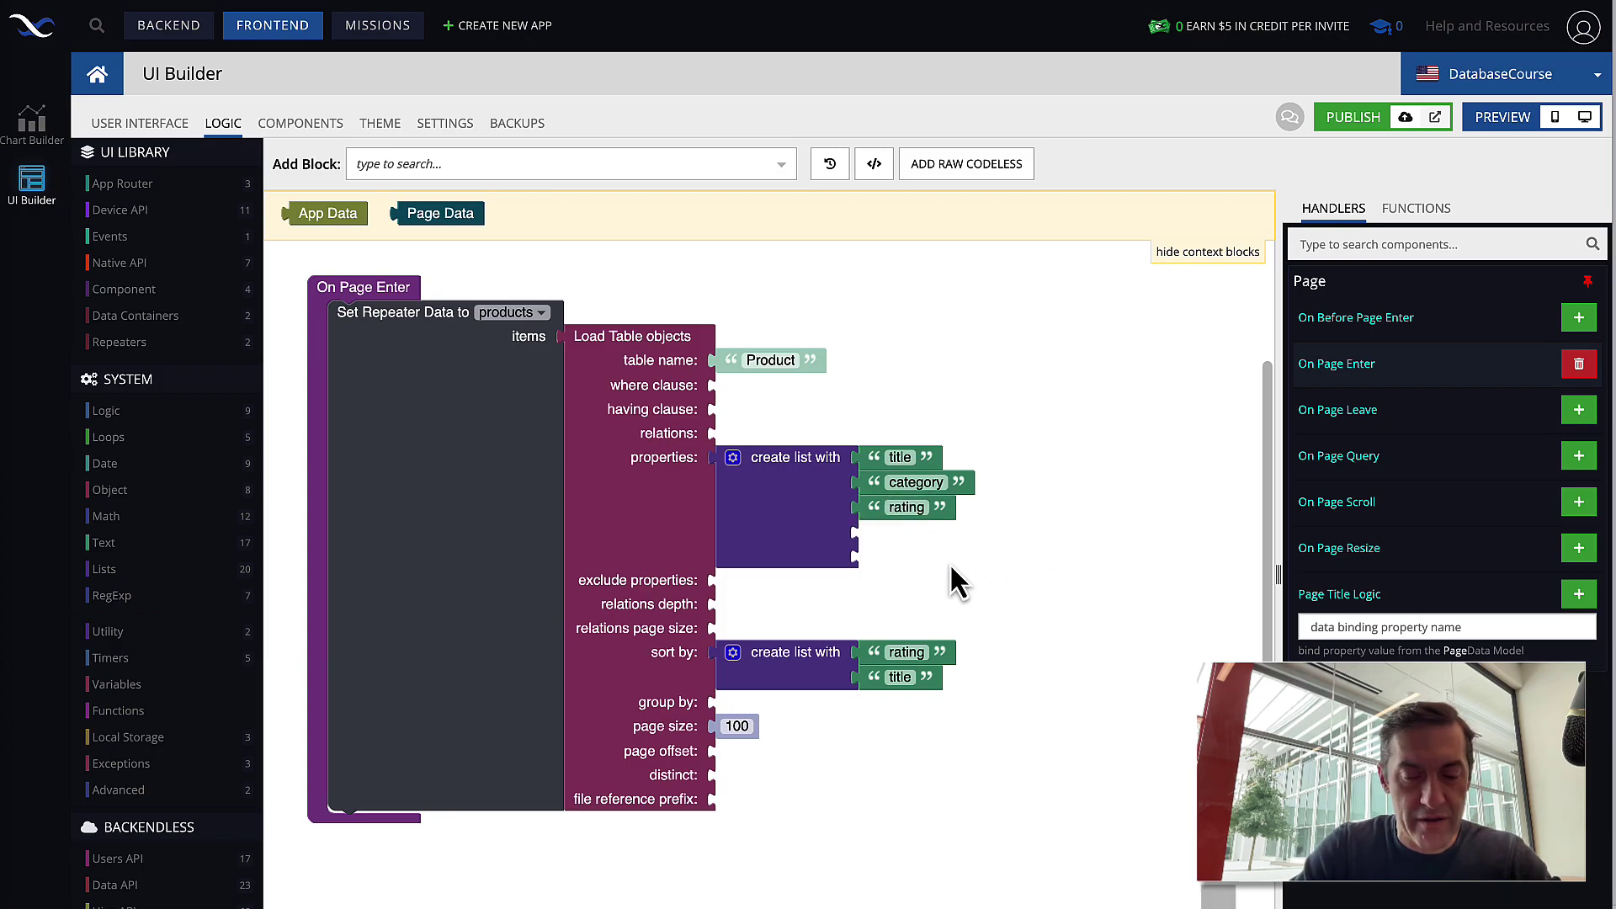
- Fill the last two slots of the properties list with text blocks reading price and vendor
key("ctrl+v")
left_click_drag(791, 580, 882, 535)
left_click(899, 533)
type("price")
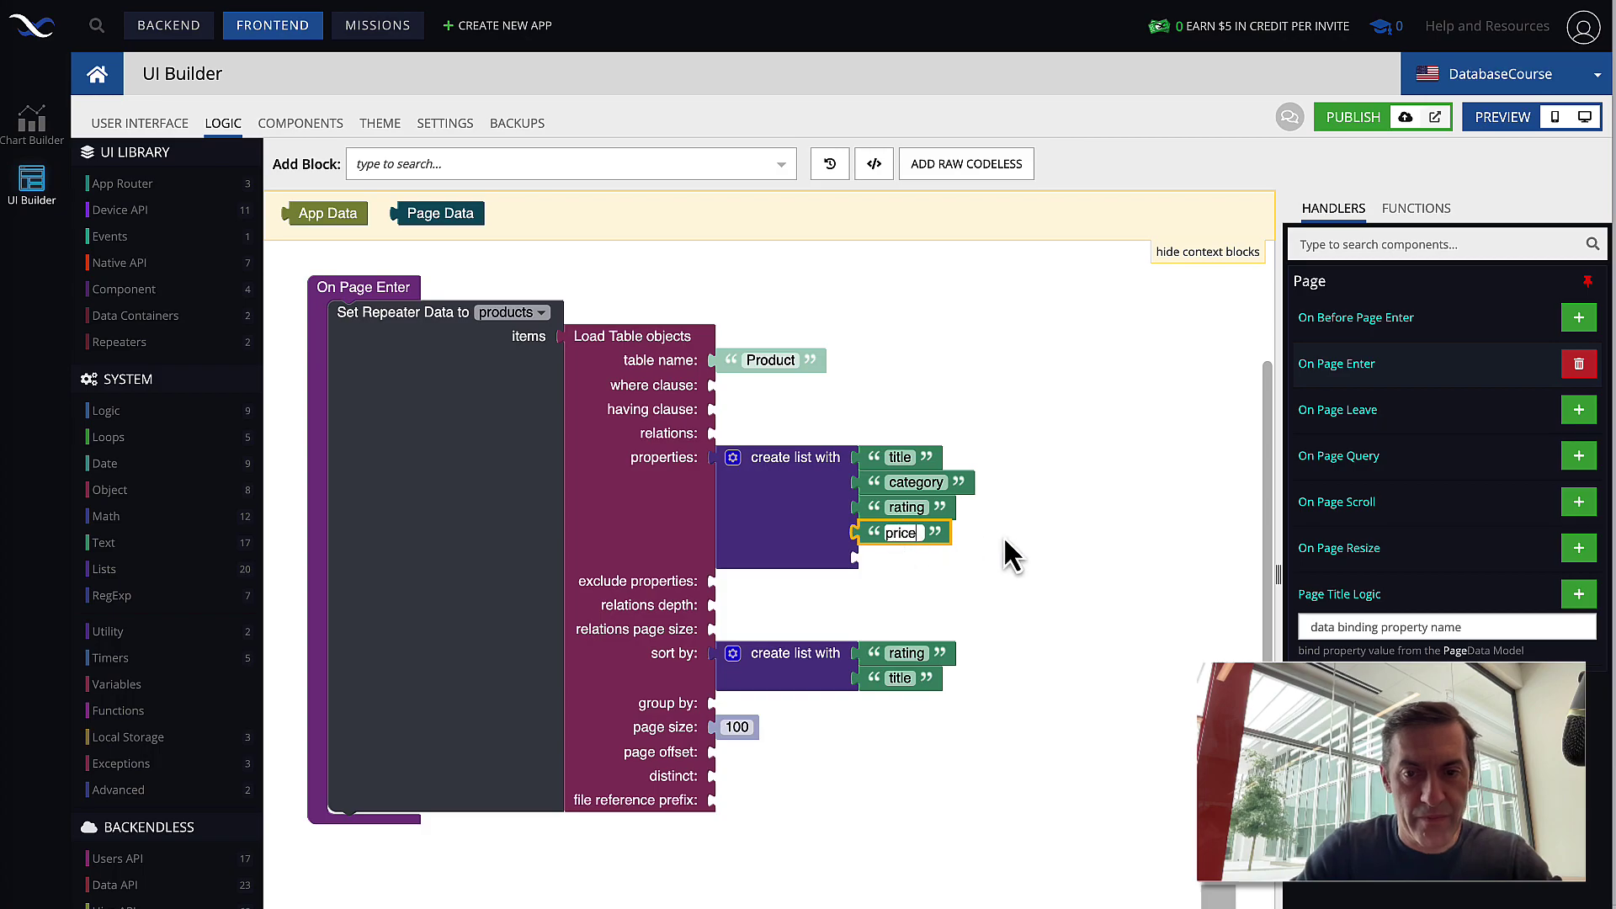
left_click(882, 531)
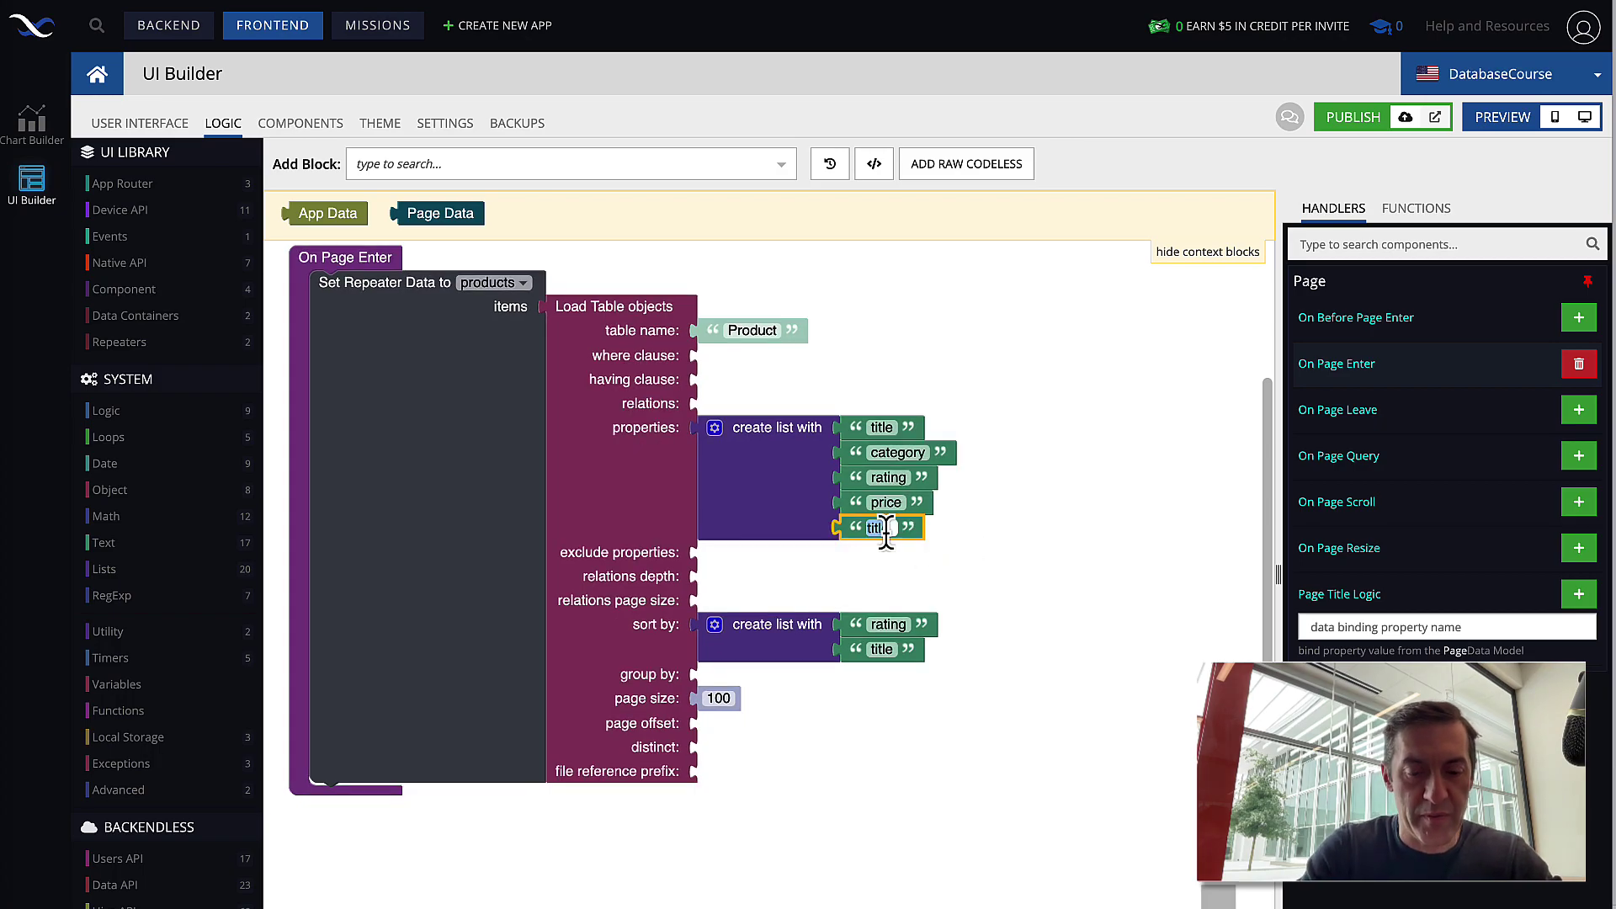
type("vendor")
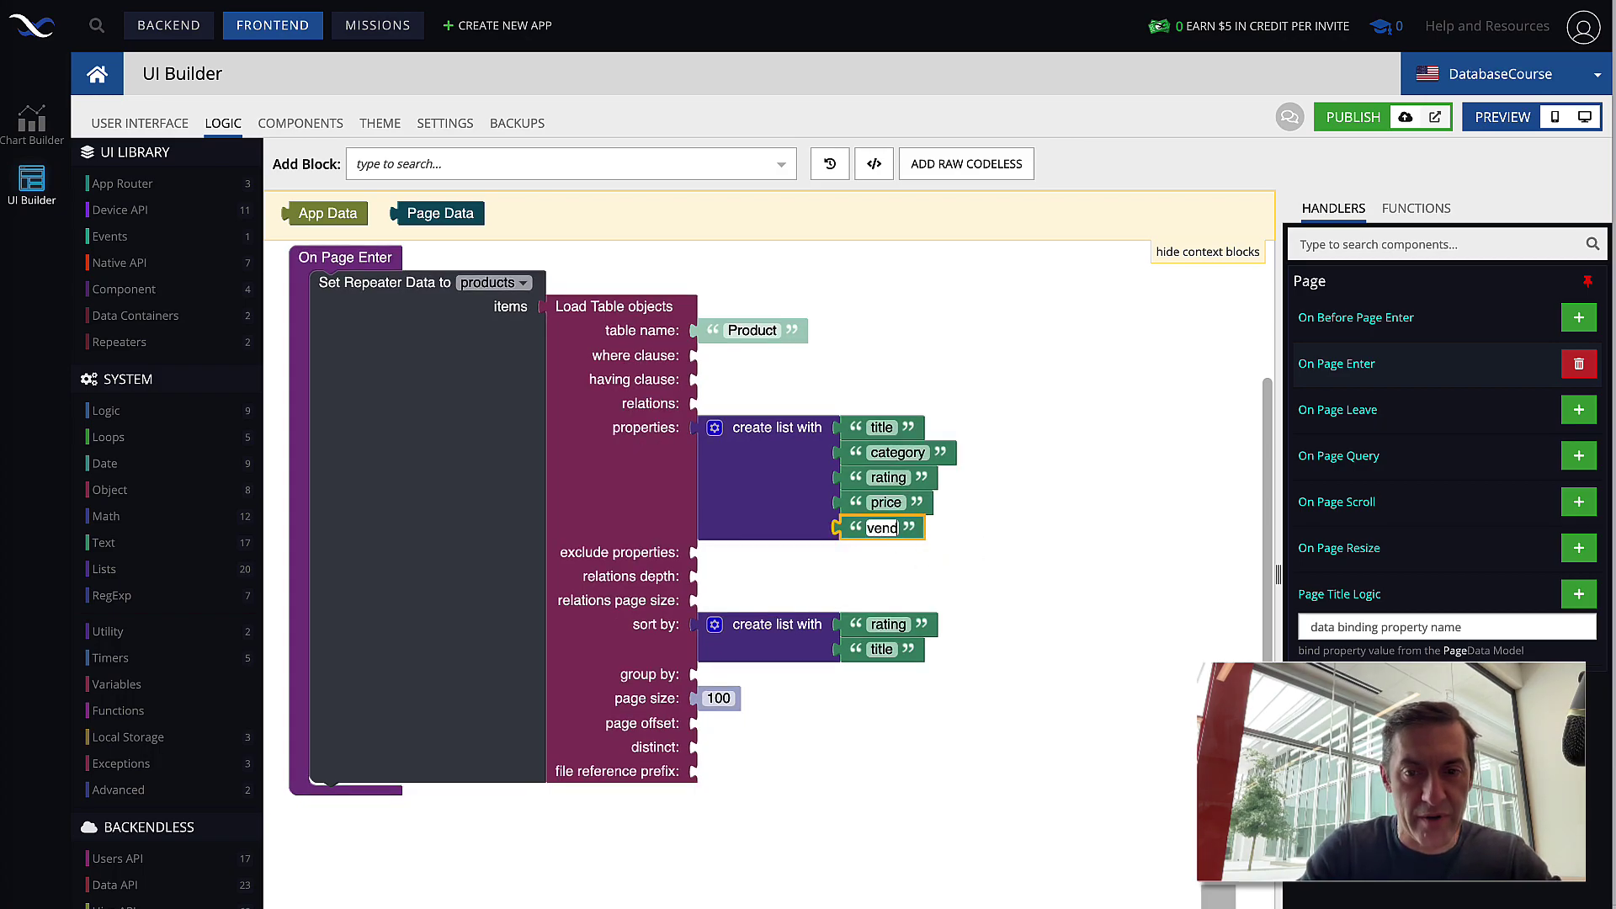
left_click(1048, 527)
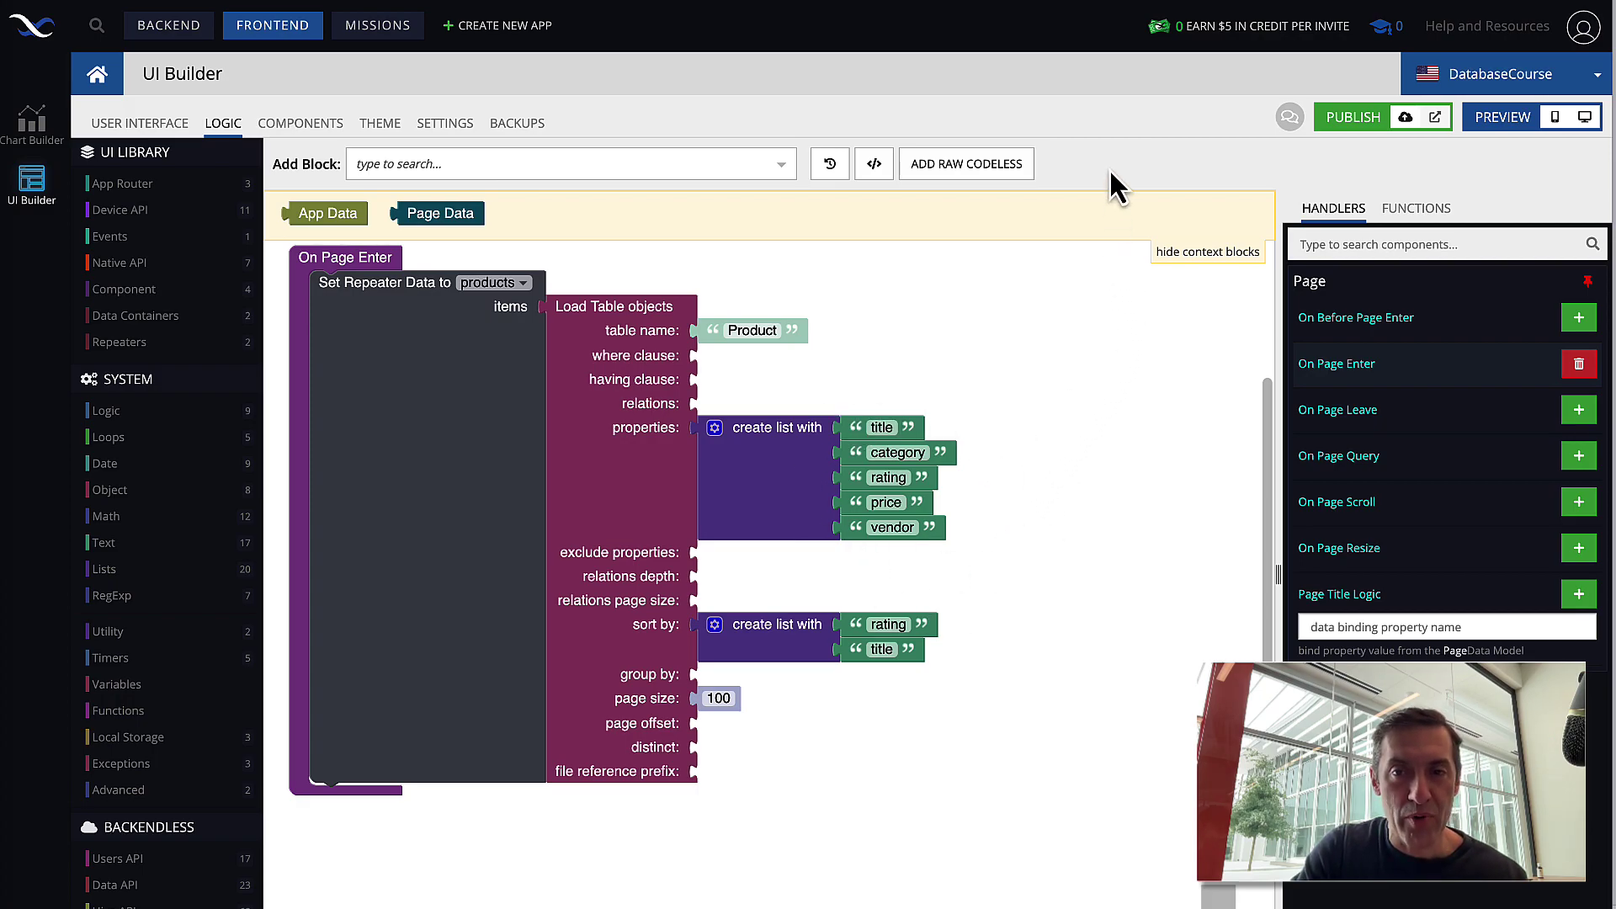
- Preview the page in the browser and reload it with the developer tools recording network requests
left_click(1584, 117)
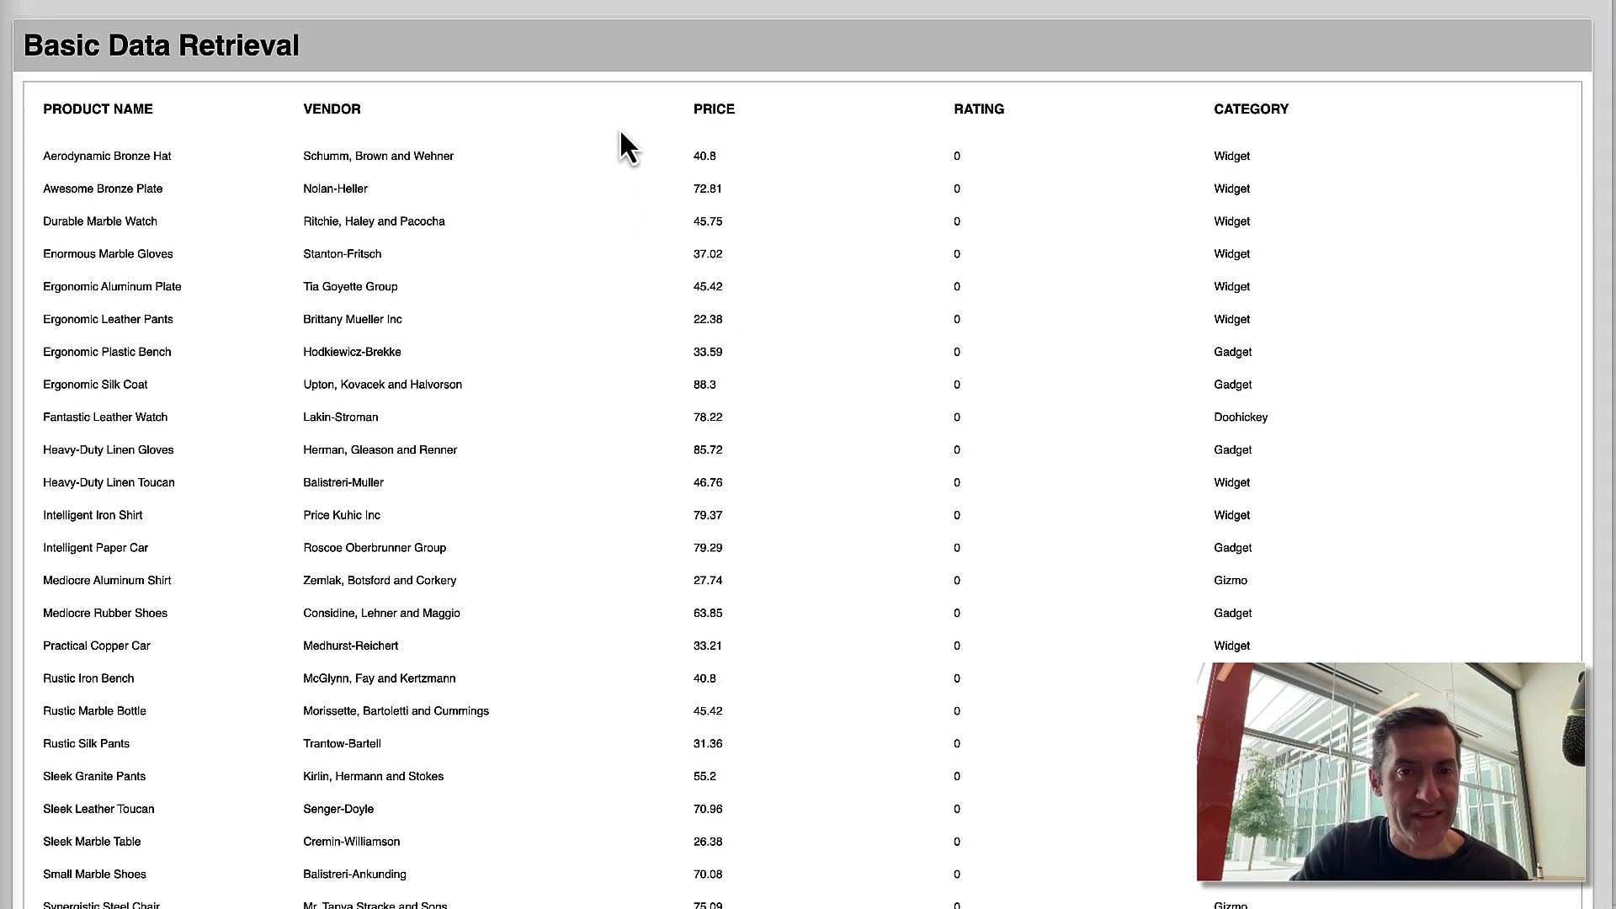
right_click(620, 130)
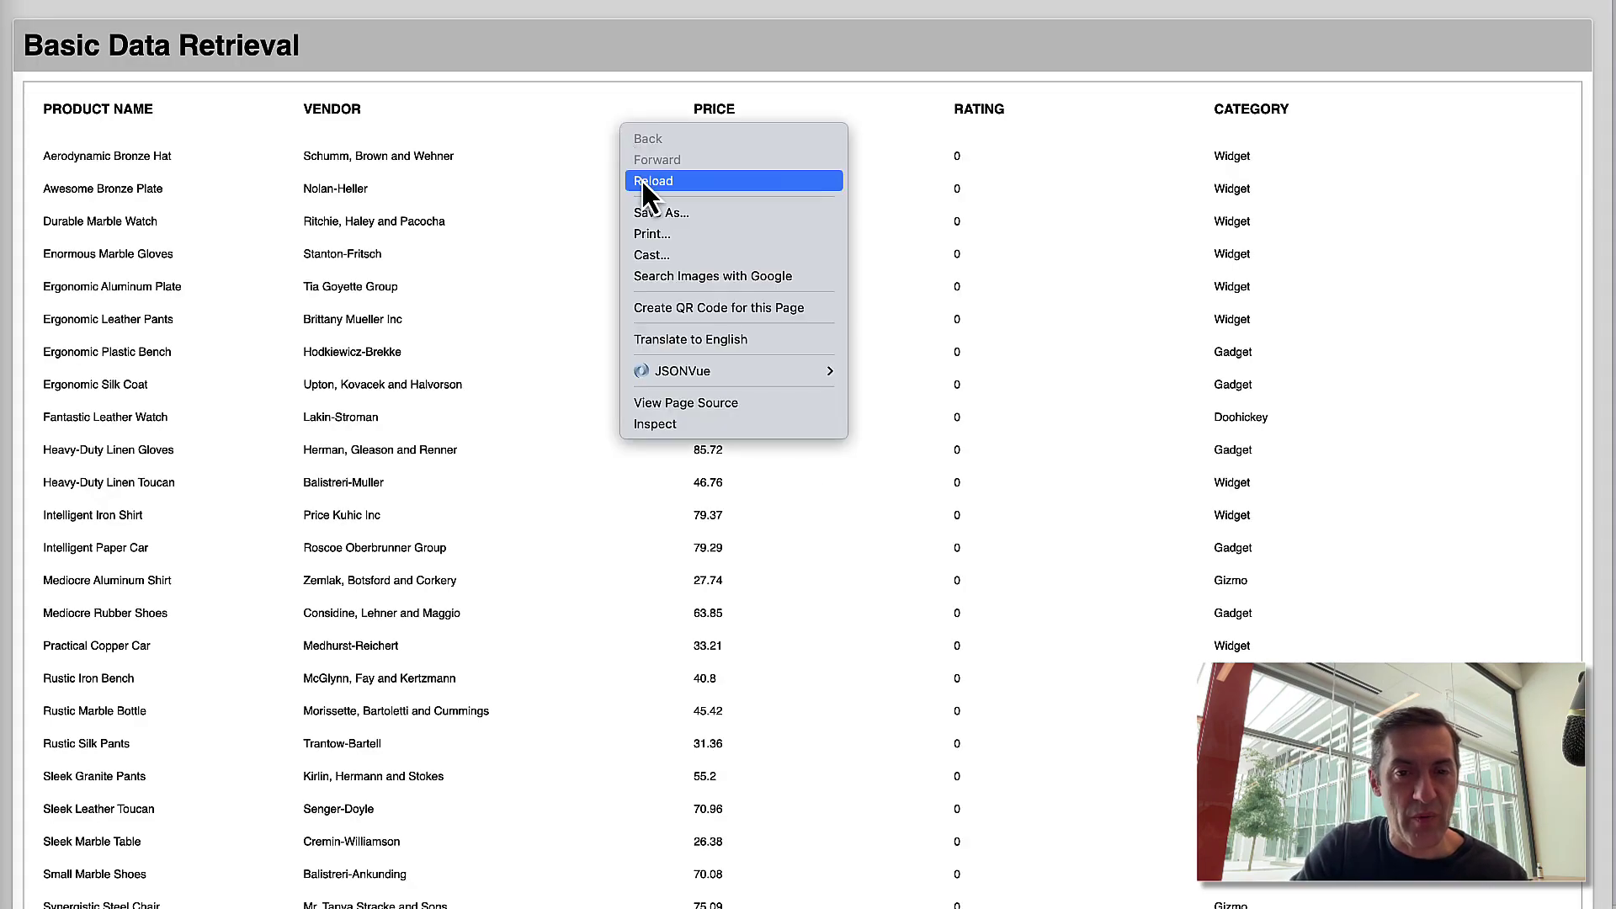
left_click(674, 426)
left_click(540, 486)
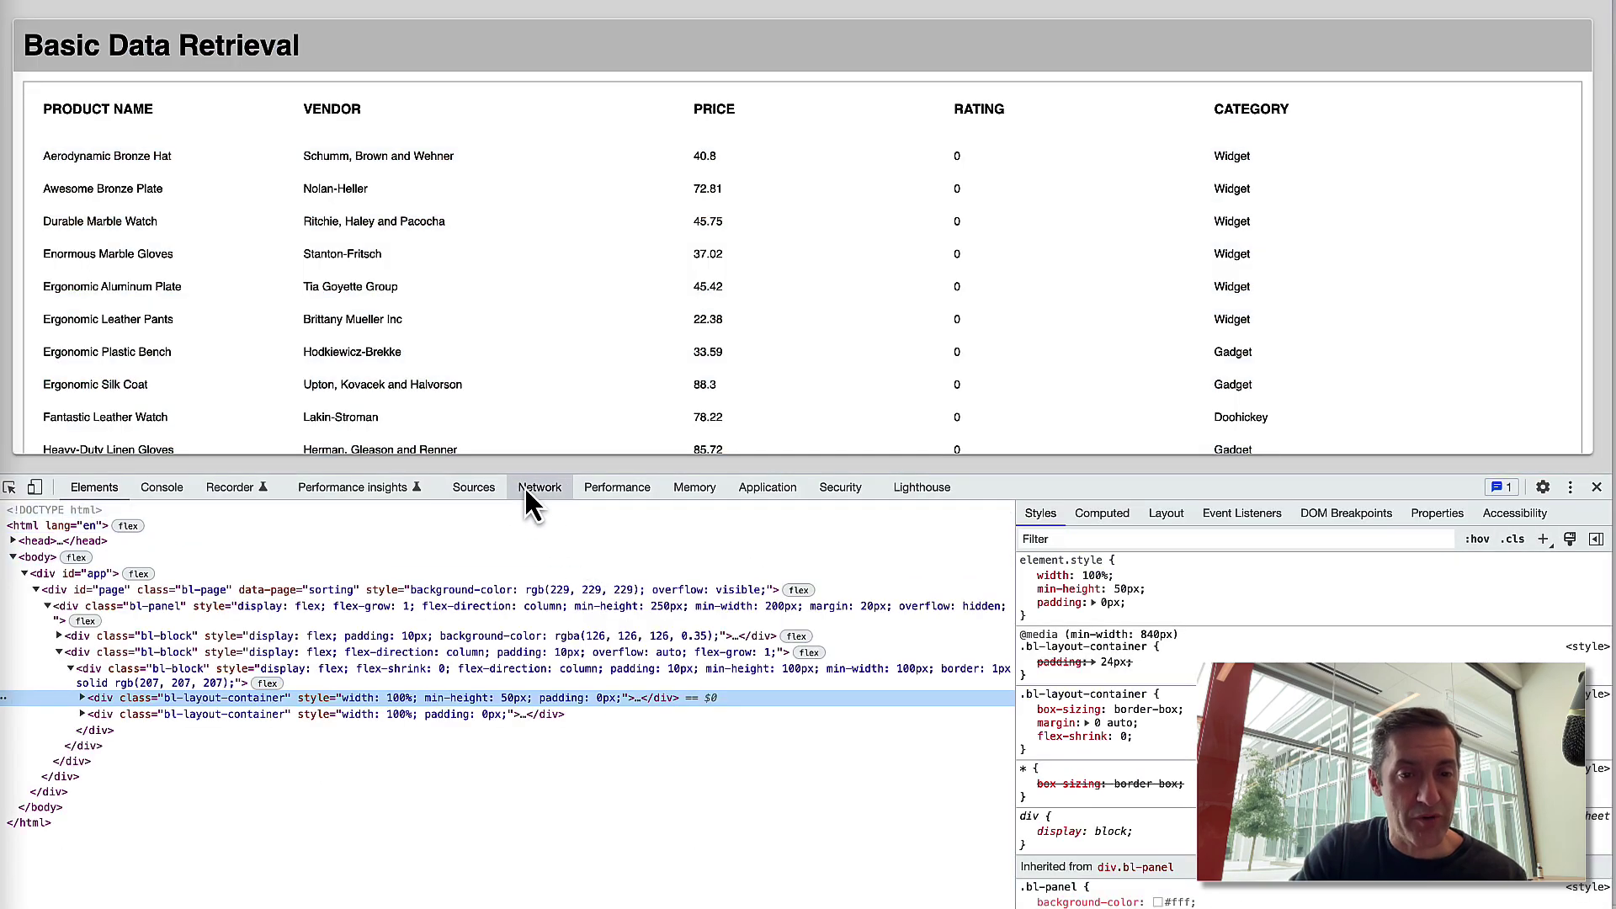
left_click(72, 0)
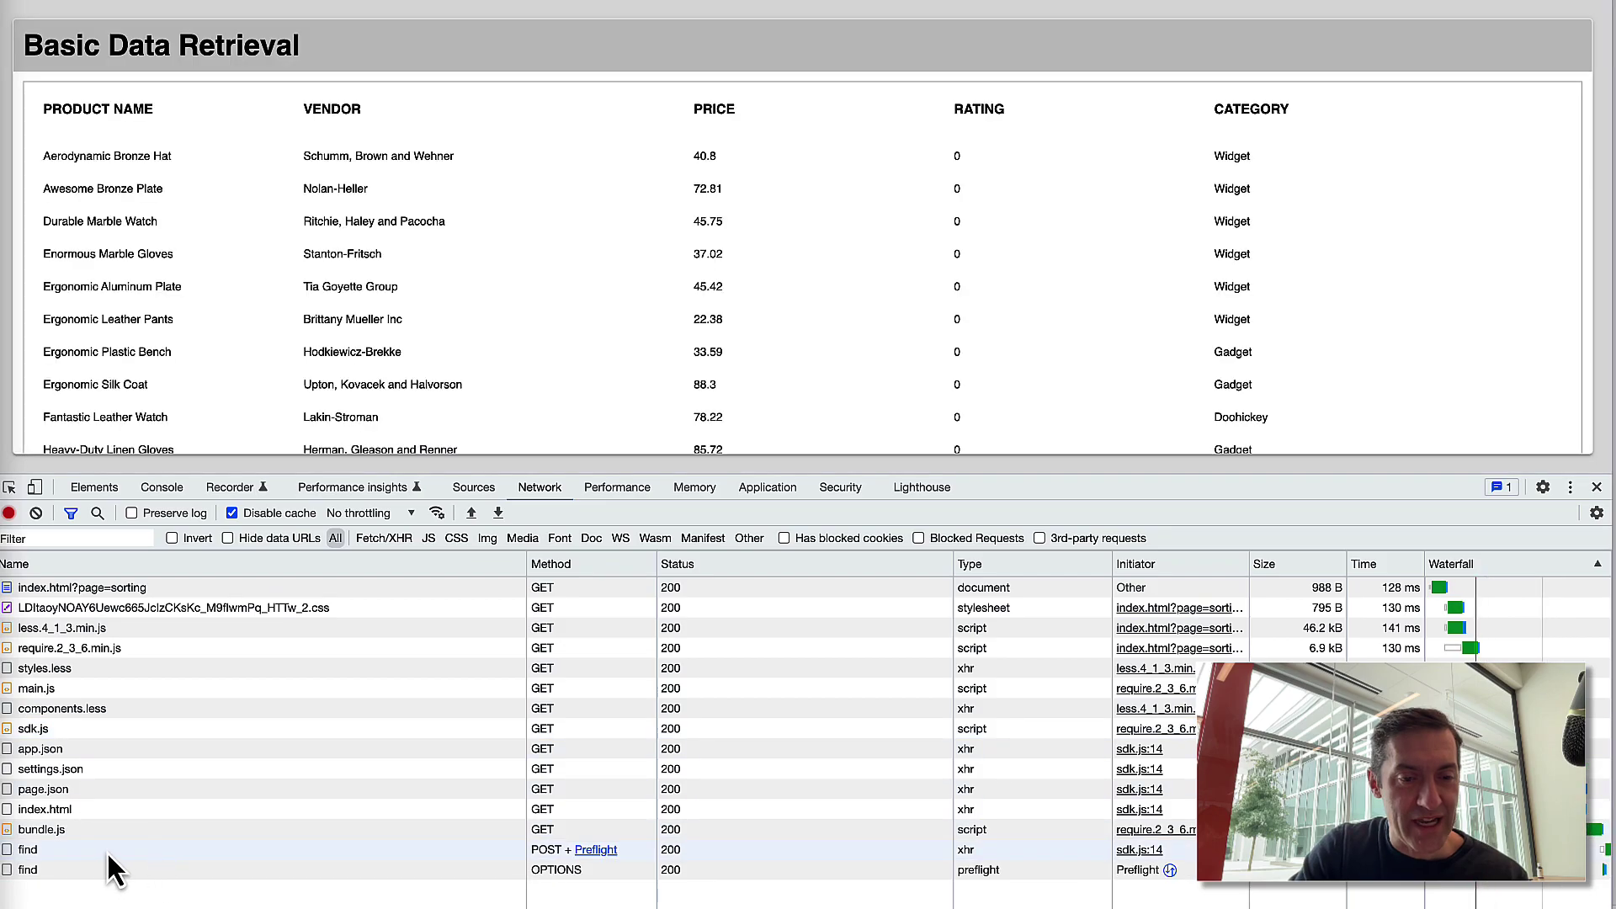
- Inspect the find request's response and examine the properties of its first returned product
left_click(116, 851)
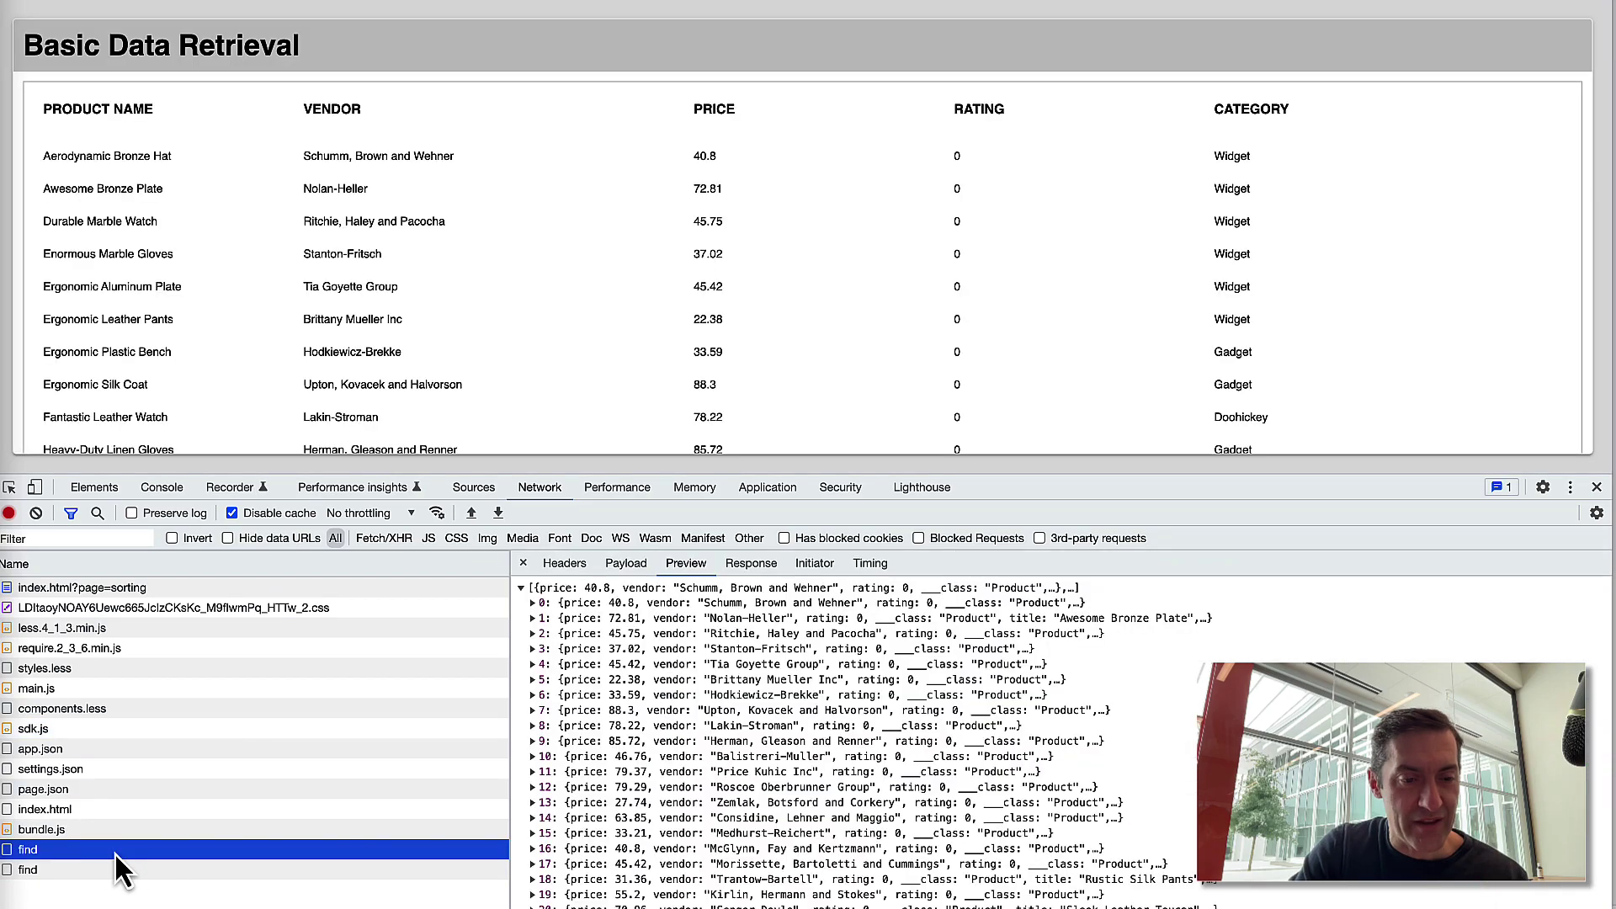
left_click(537, 604)
left_click_drag(764, 679, 547, 619)
left_click(813, 694)
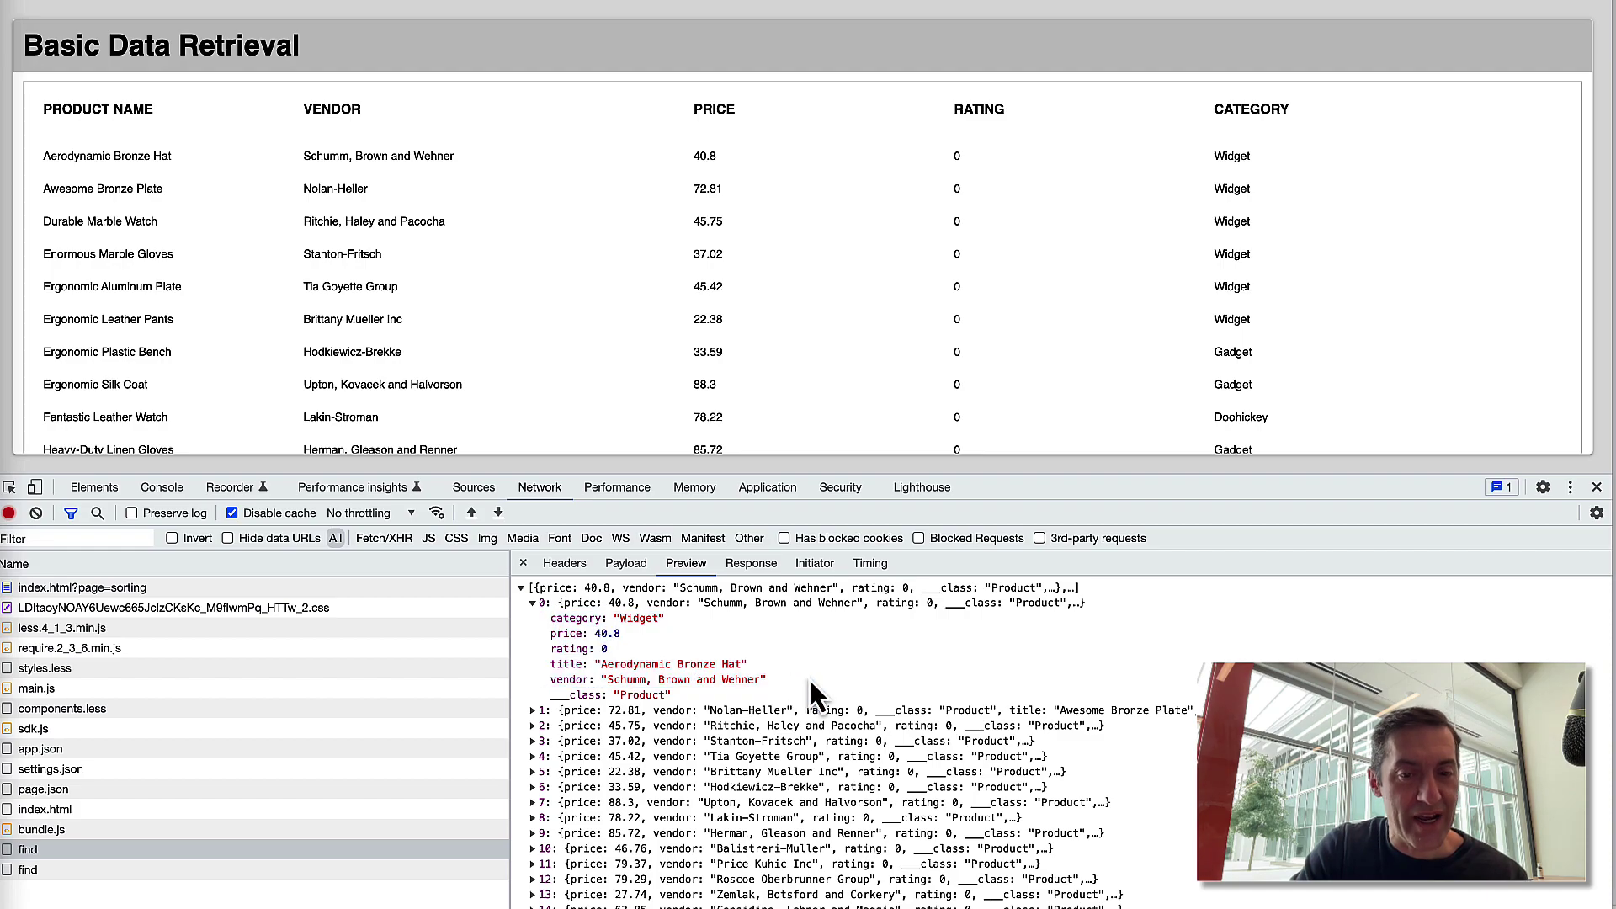
left_click(697, 692)
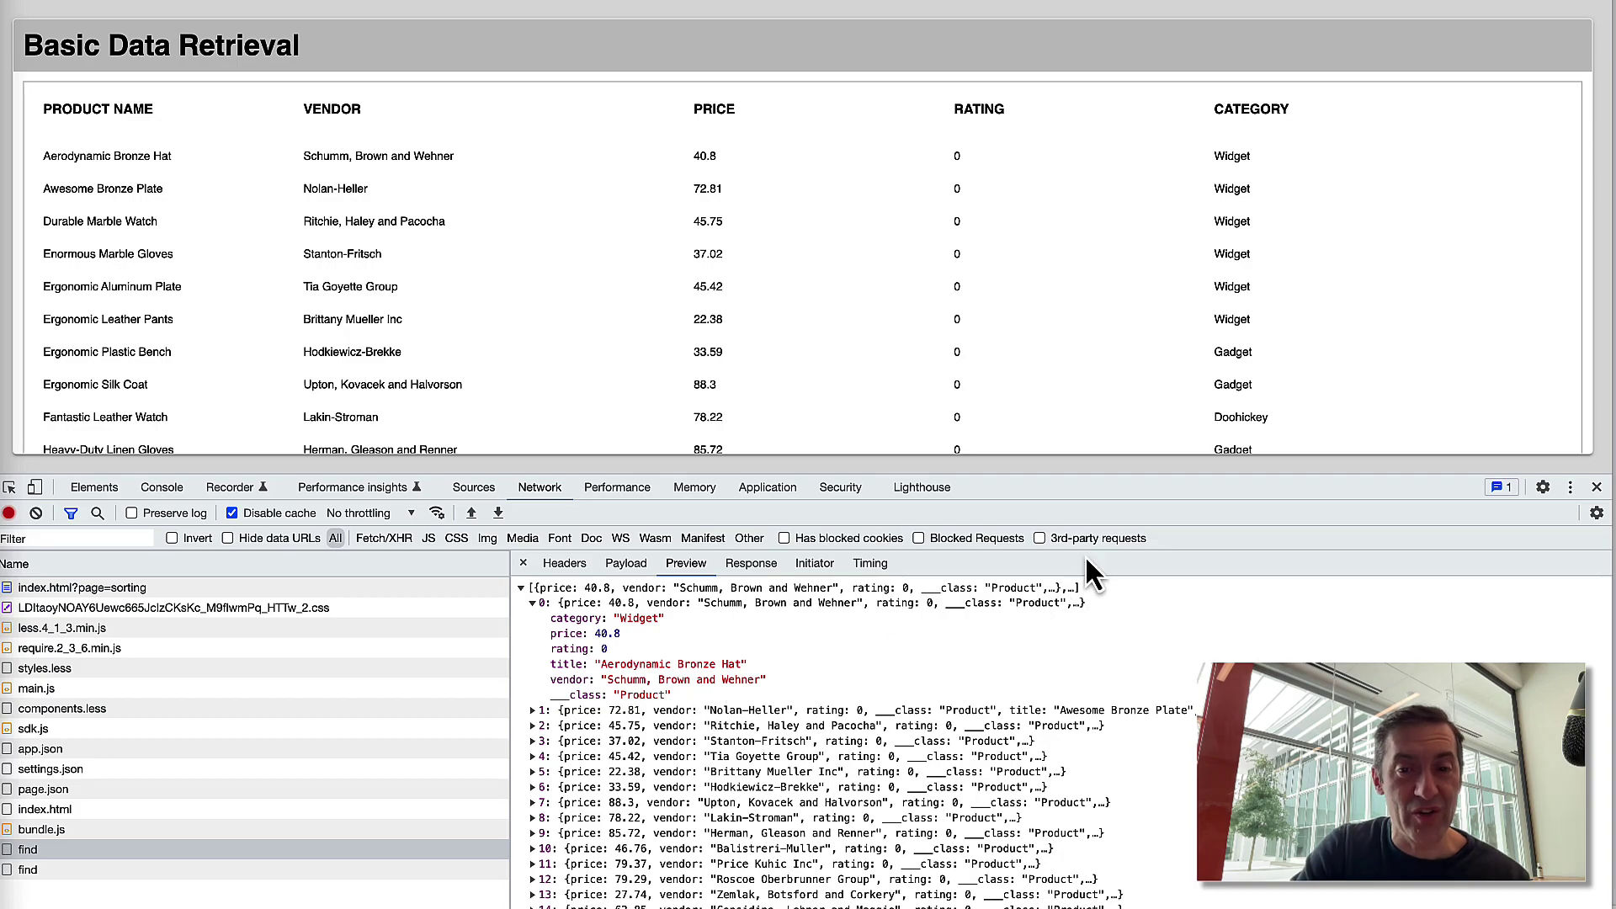
left_click_drag(1154, 494, 1156, 566)
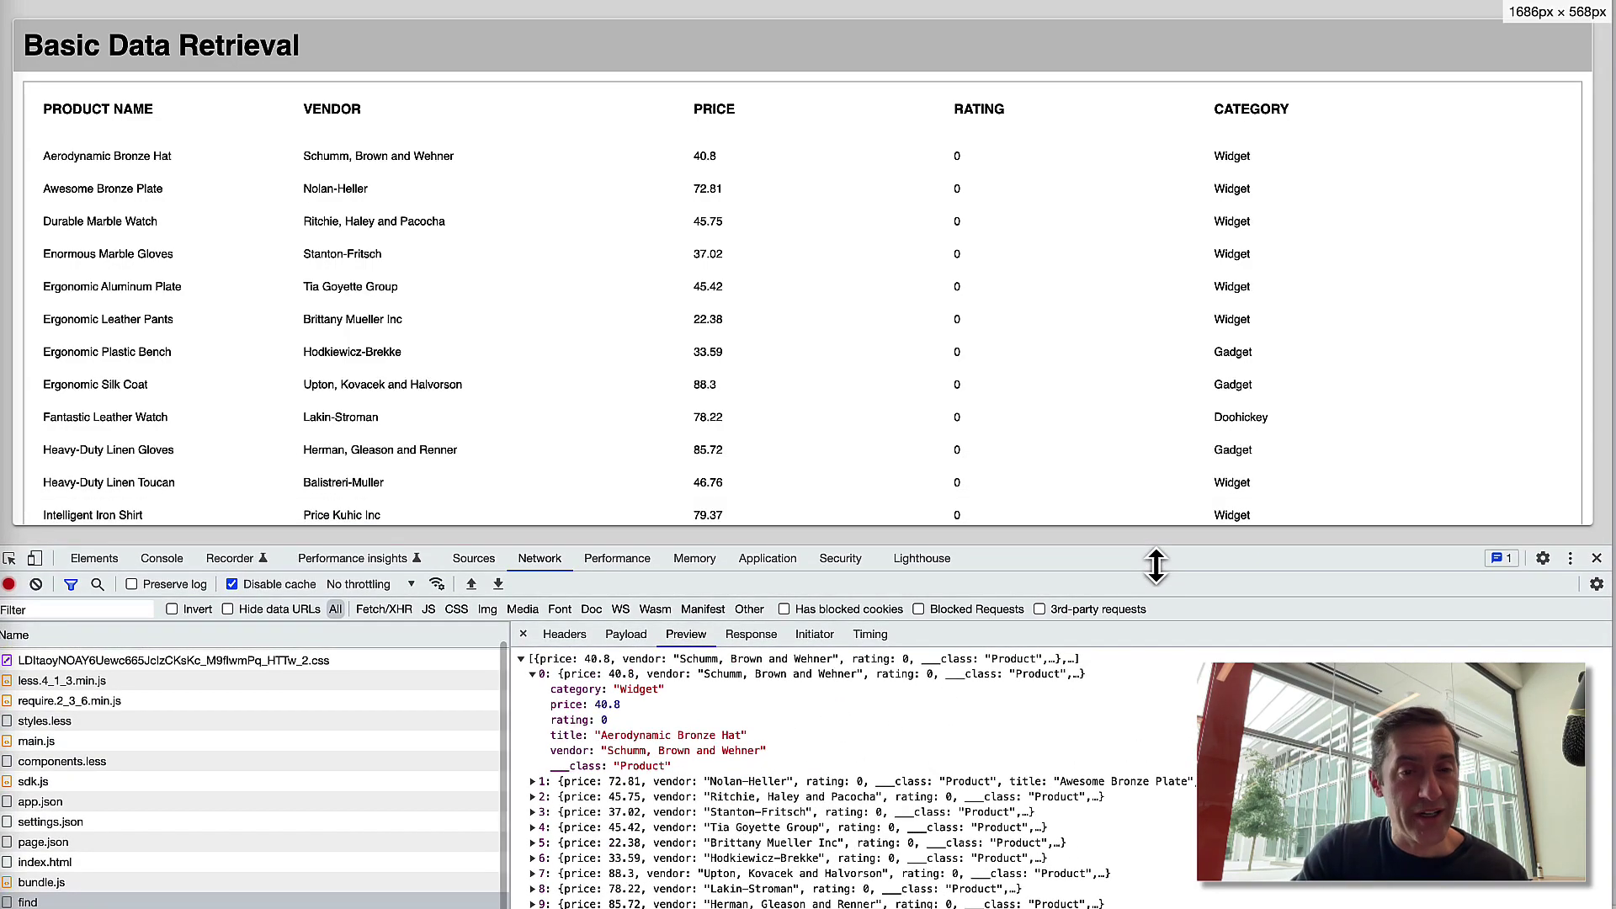